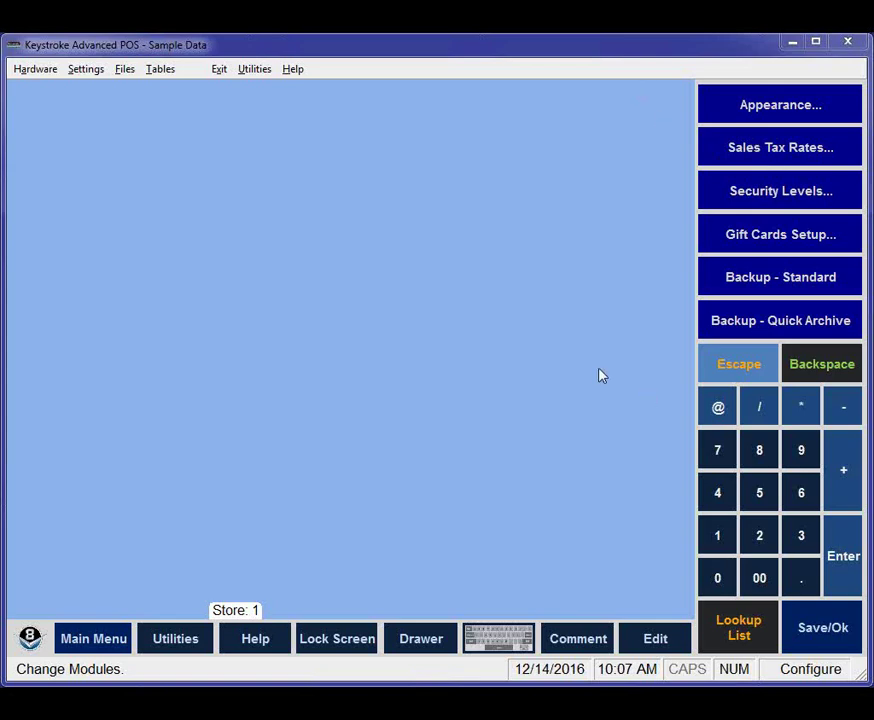
Step: Open the State/Local tax district for editing from the tax districts table
click(162, 69)
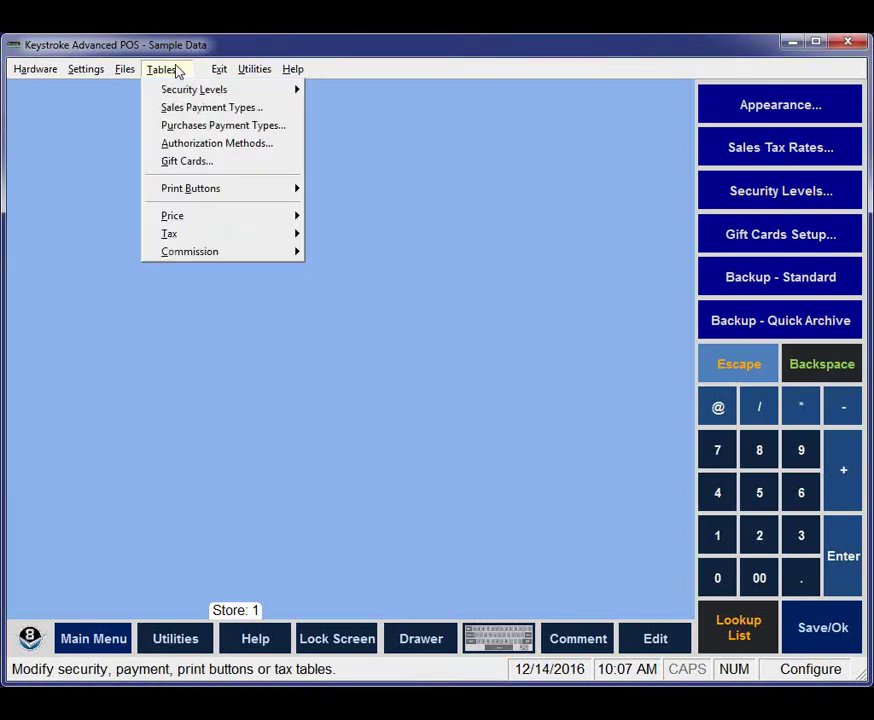
mouse_move(226, 238)
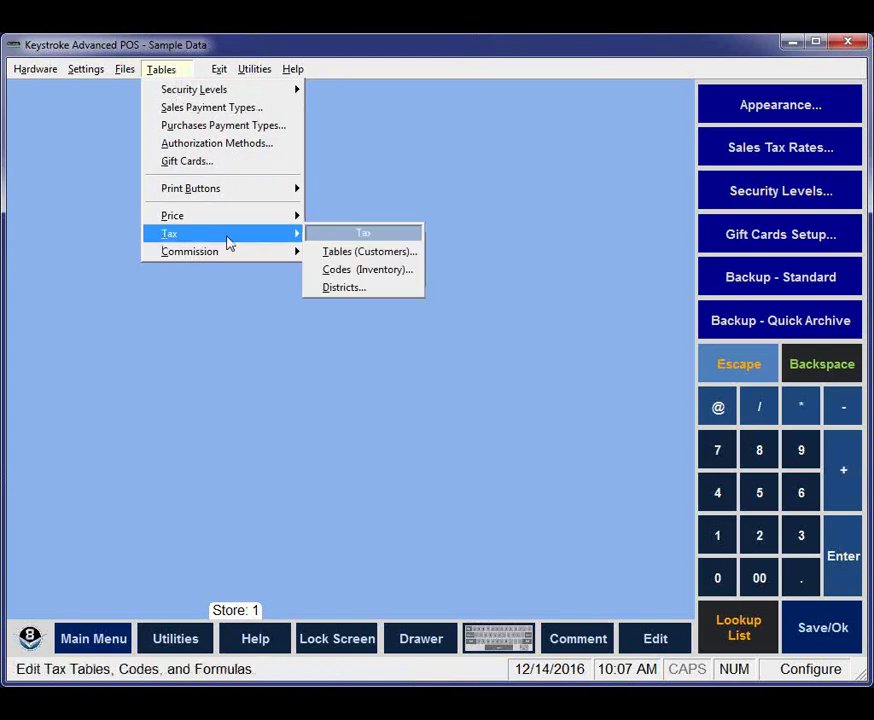
click(325, 288)
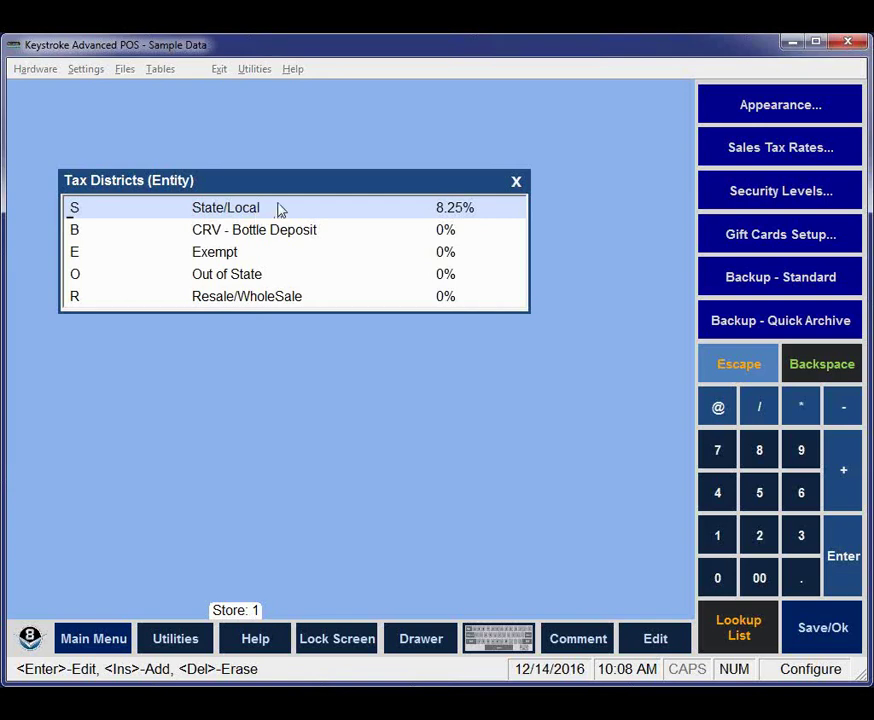
double_click(280, 209)
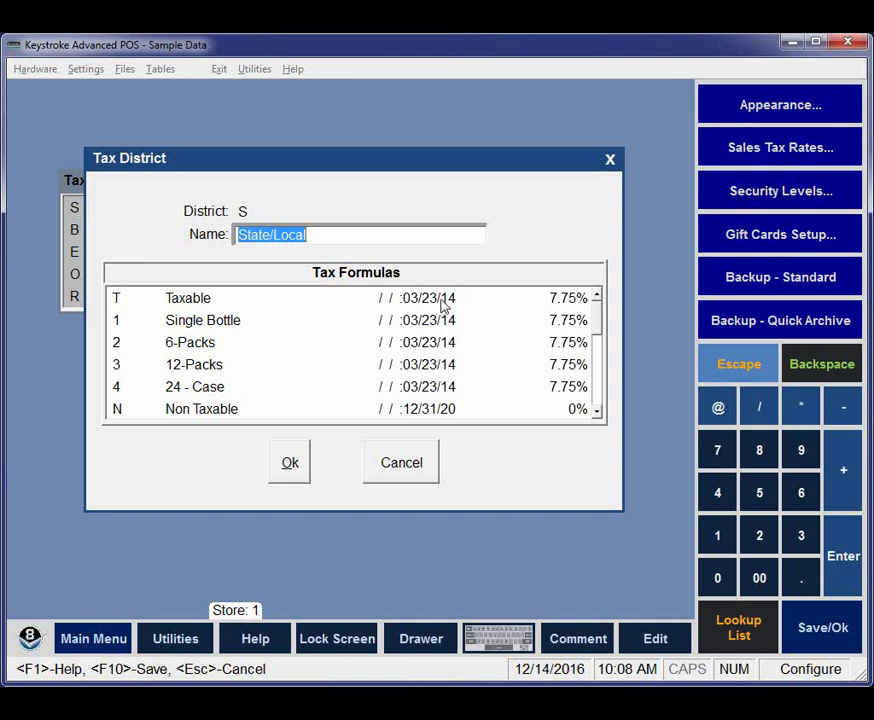
Step: Examine the State/Local tax formulas with their date ranges and rates to find the ones currently in effect
click(590, 342)
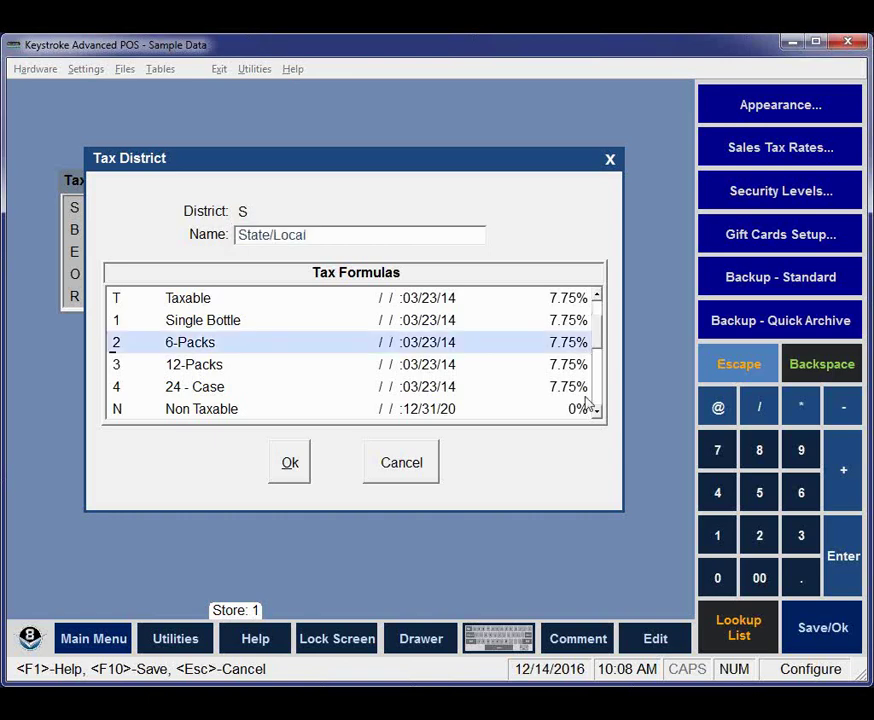
key(Down)
key(Down)
key(Down)
key(Down)
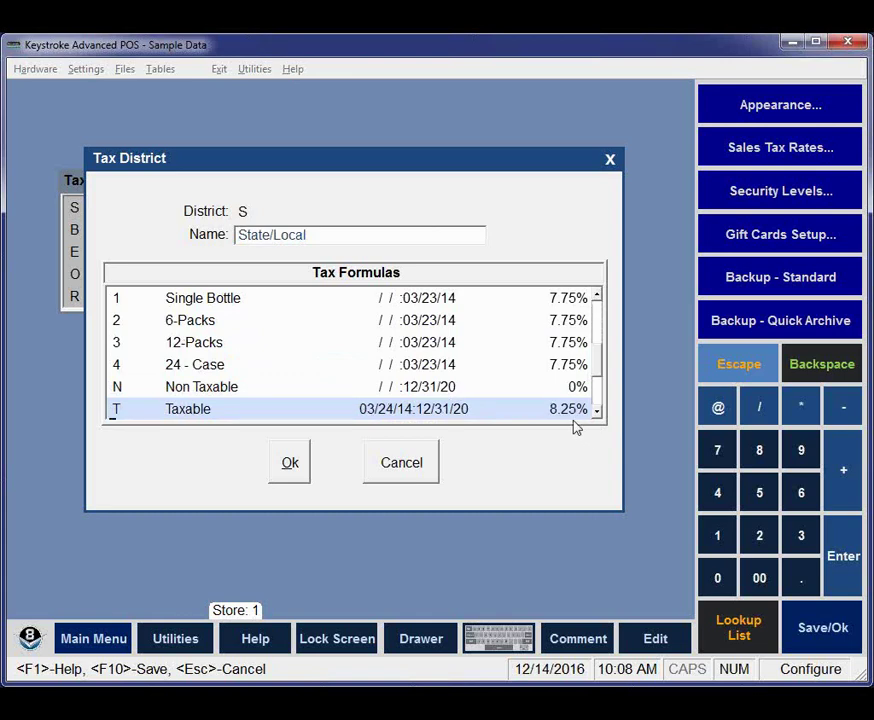
key(Down)
key(Down)
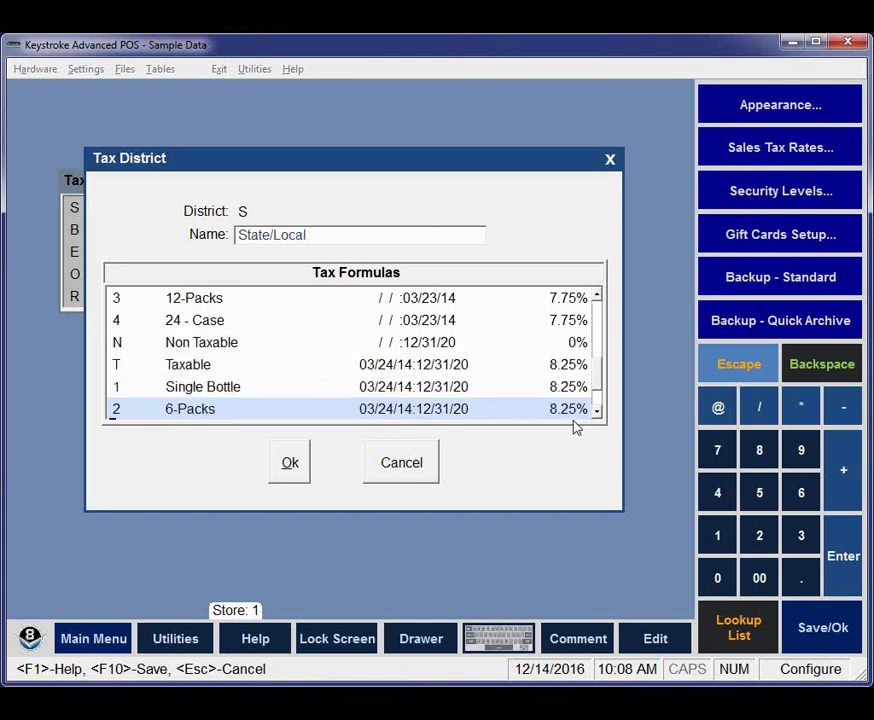
key(Down)
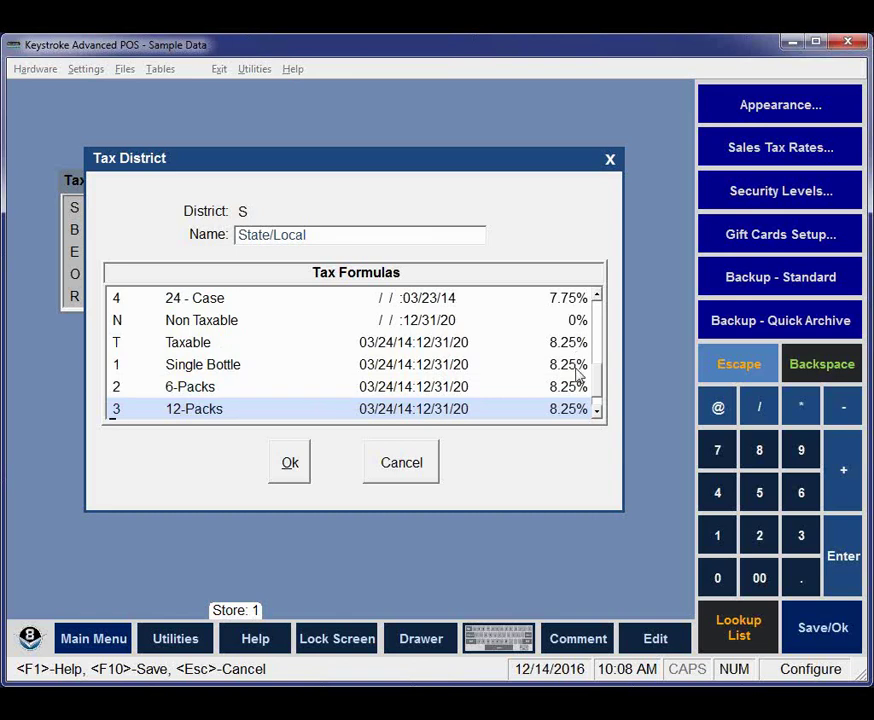
Step: Set the end date of the 8.25% Taxable formula to 12/31/16 and save it
key(Up)
key(Up)
key(Up)
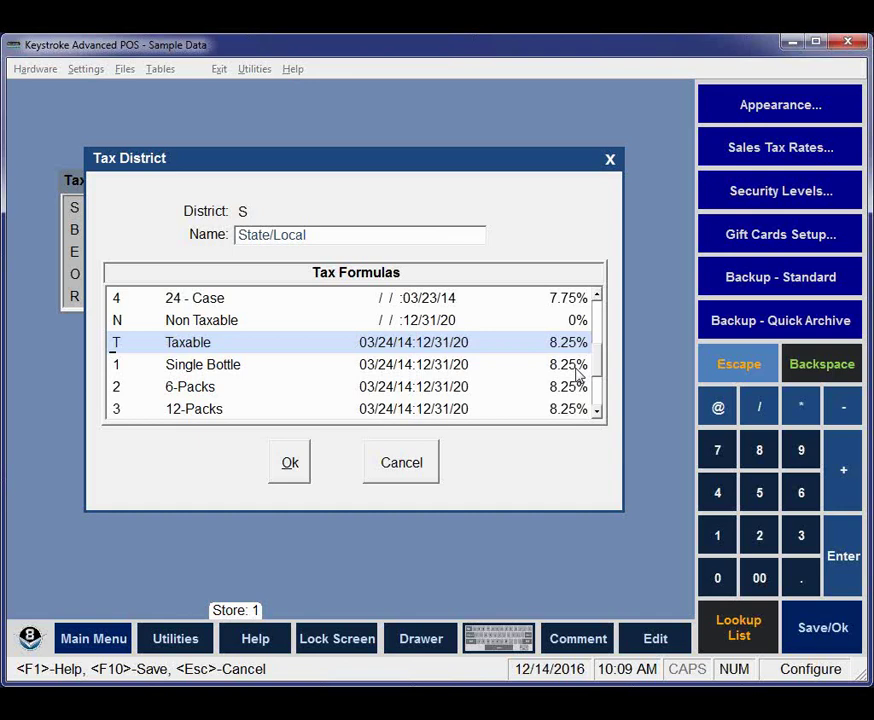
key(Return)
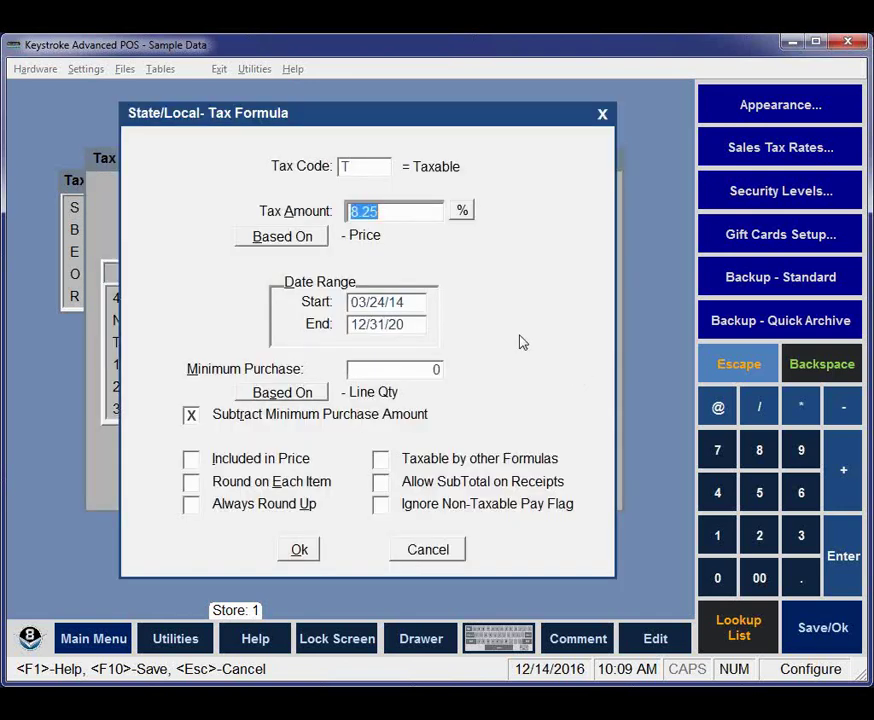
click(413, 324)
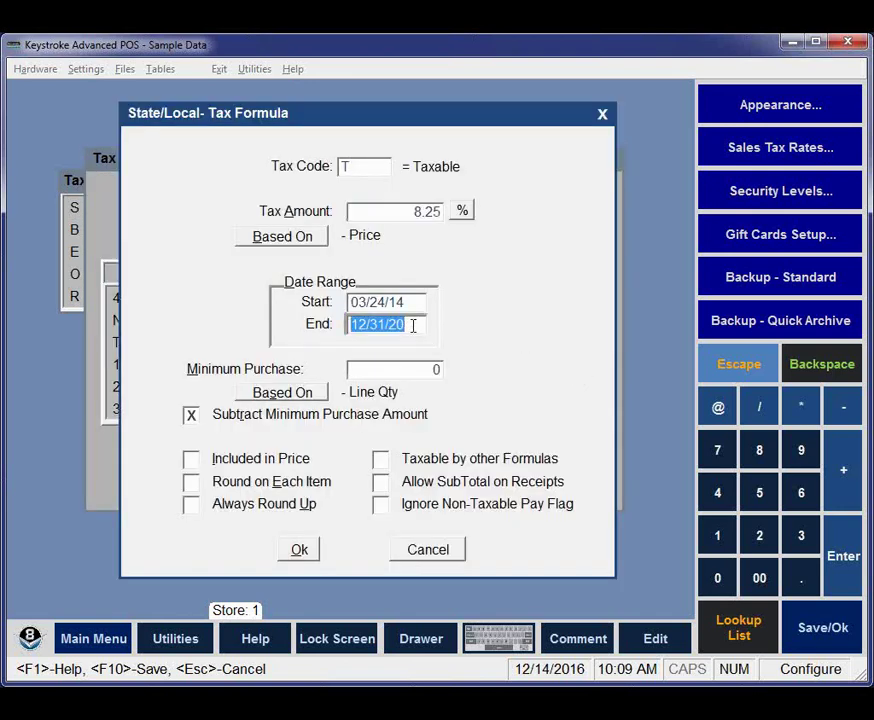
text(1299)
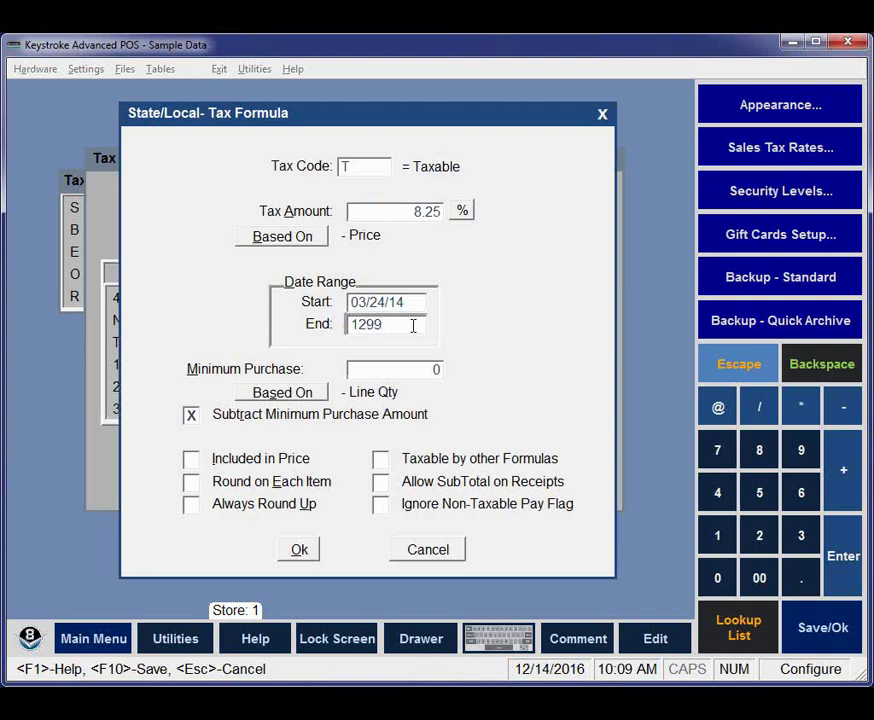
key(Tab)
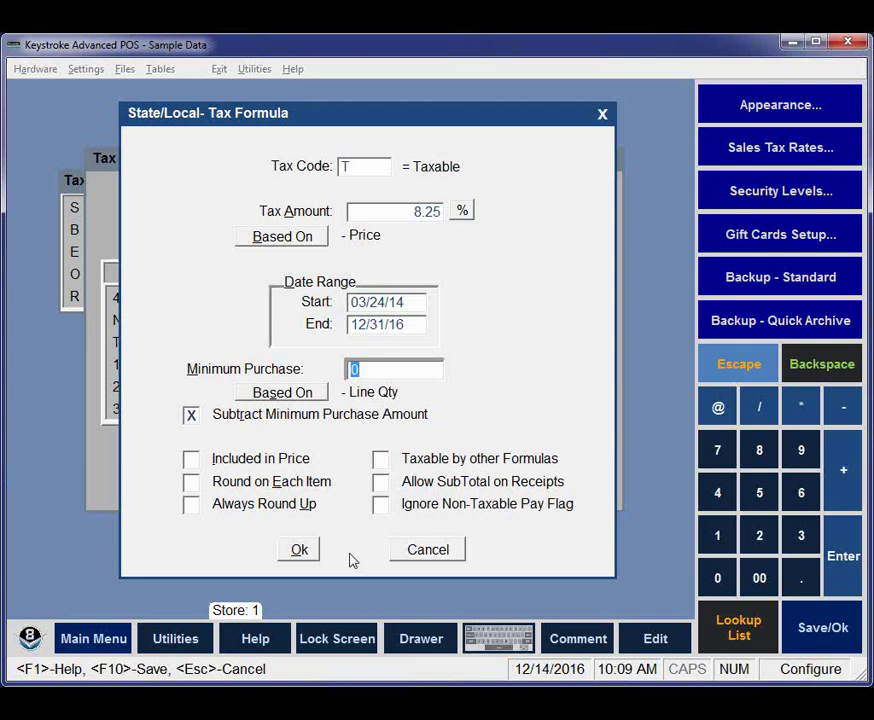
click(307, 551)
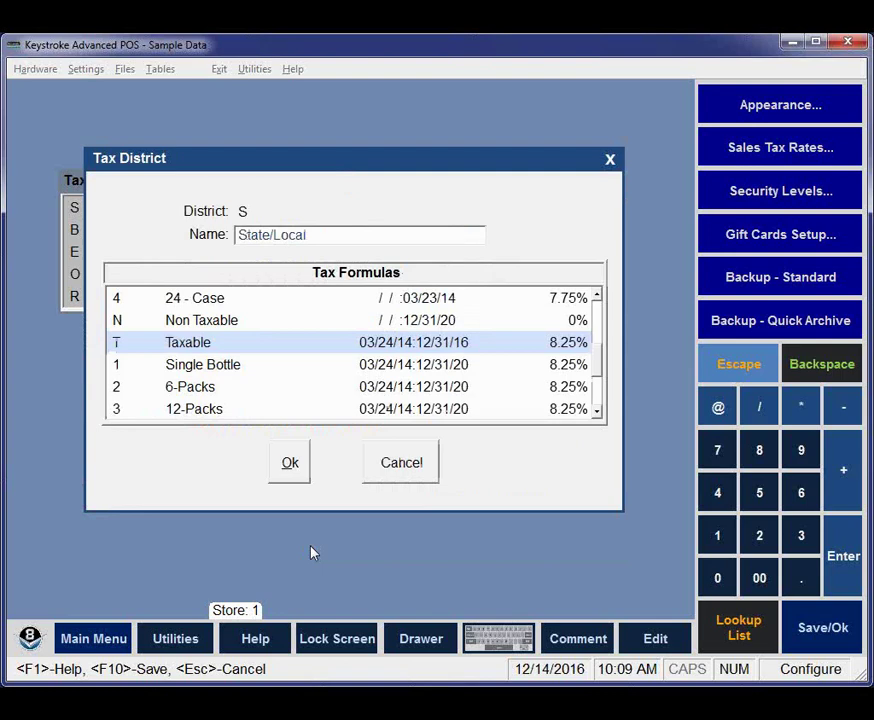
Step: Set the end date of the 8.25% Single Bottle formula to 12/31/16 and save it
key(Down)
key(Return)
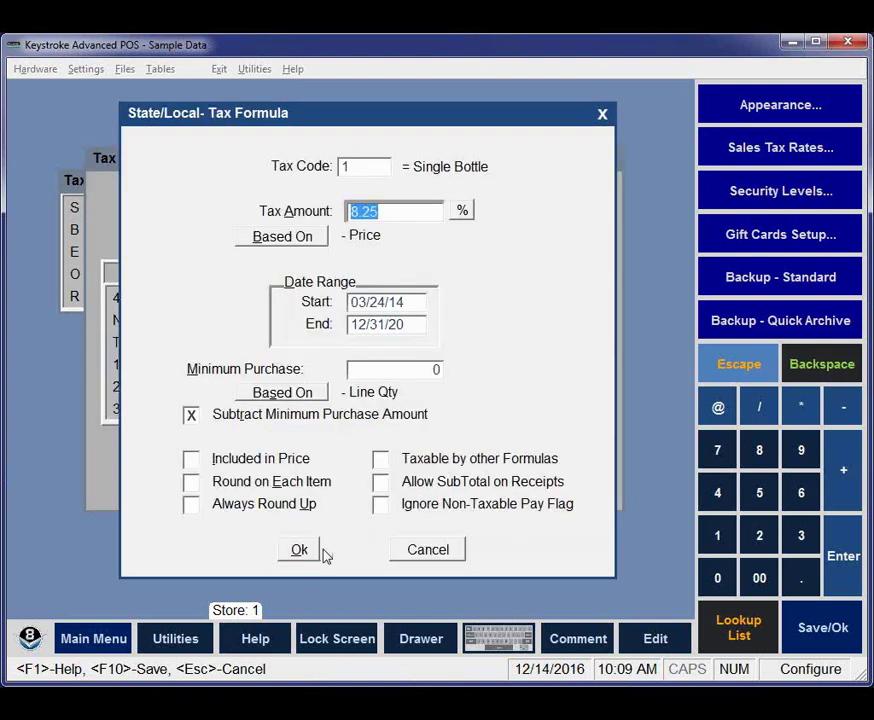
click(381, 326)
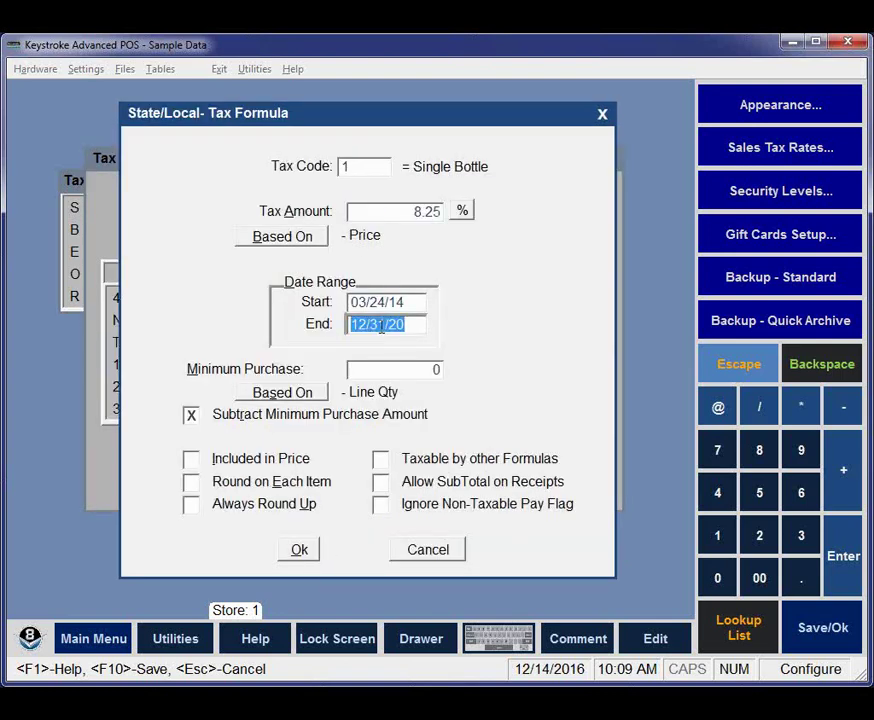
text(12)
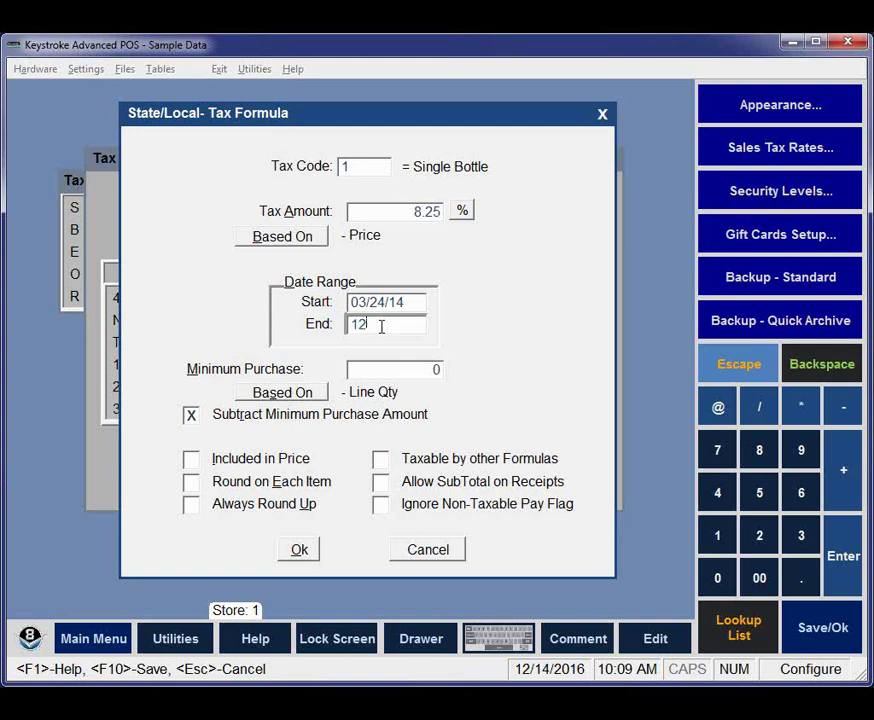
text(/31/16)
key(Return)
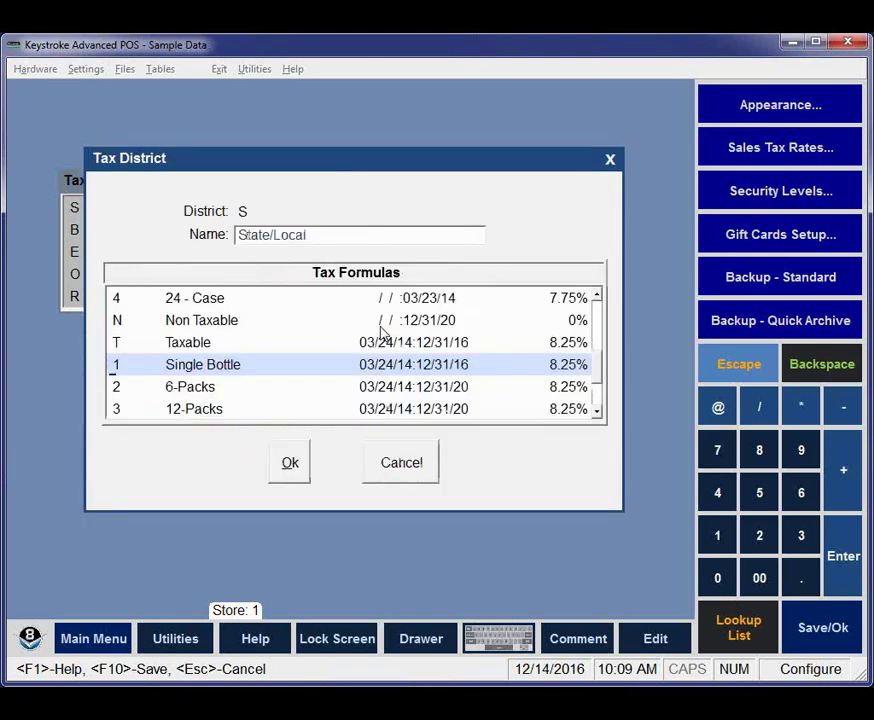
Step: Set the end date of the 8.25% 6-Packs formula to 12/31/16 and save it
click(381, 394)
double_click(381, 394)
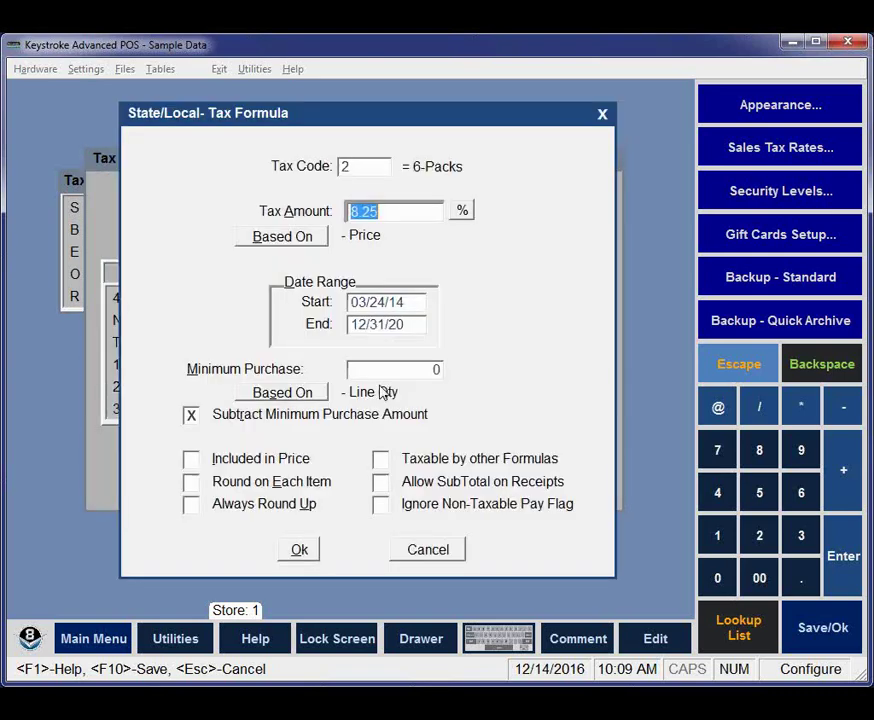
click(385, 324)
text(1266)
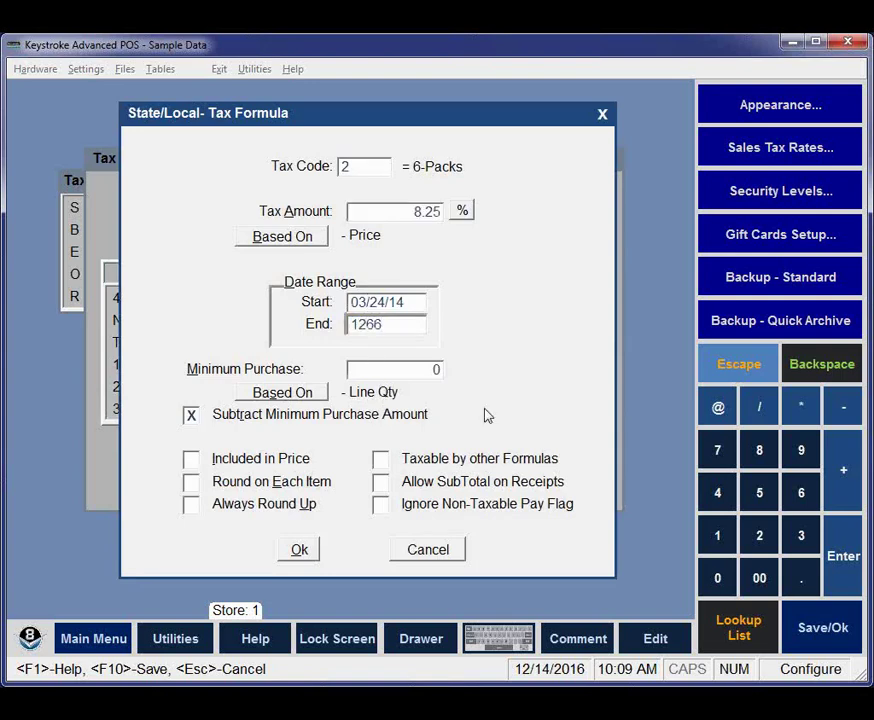
key(BackSpace)
key(BackSpace)
text(3116)
key(F10)
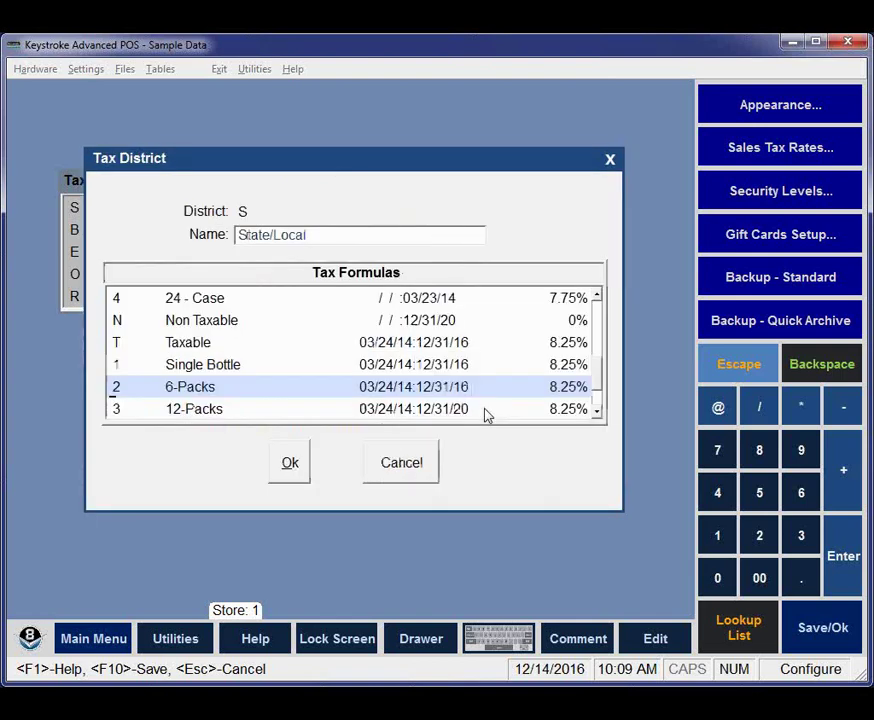
Step: Set the end date of the 8.25% 12-Packs formula to 12/31/16 and save it
click(455, 412)
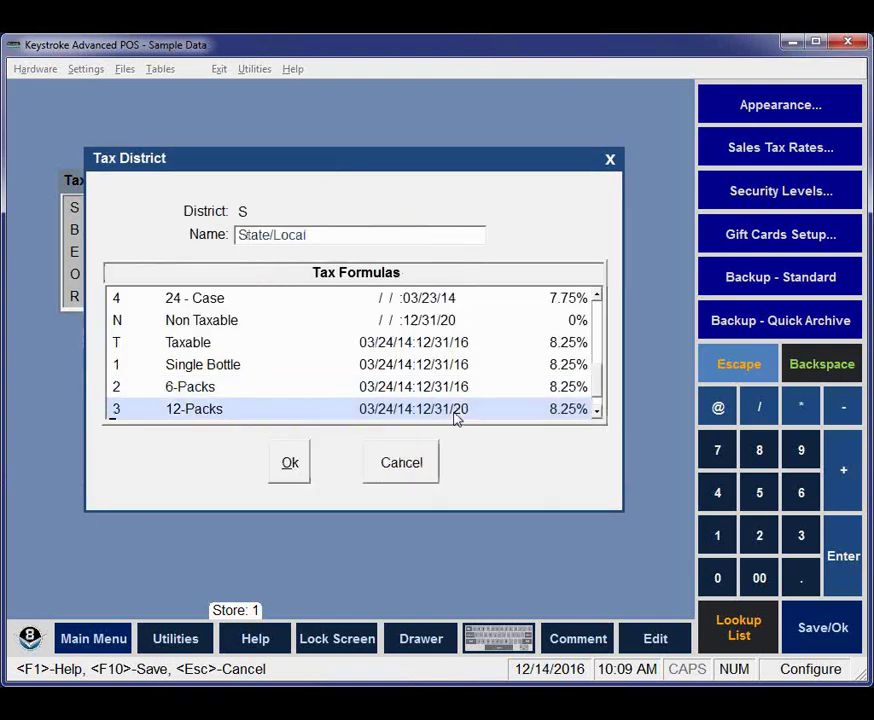
double_click(455, 412)
click(388, 329)
text(1299)
key(Return)
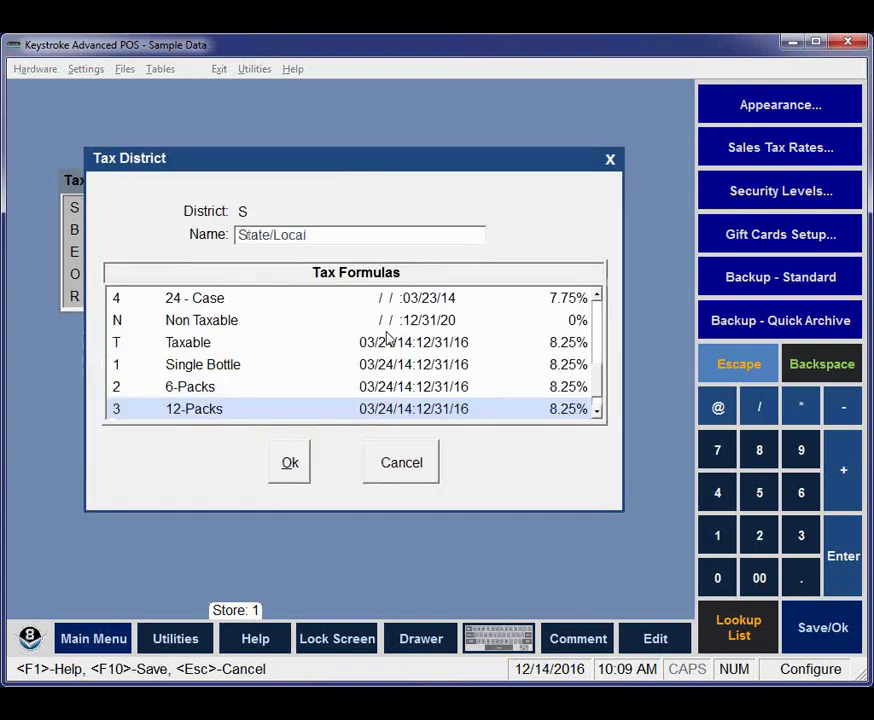
Step: Set the end date of the 8.25% 24 - Case formula to 12/31/16 and save it
key(Down)
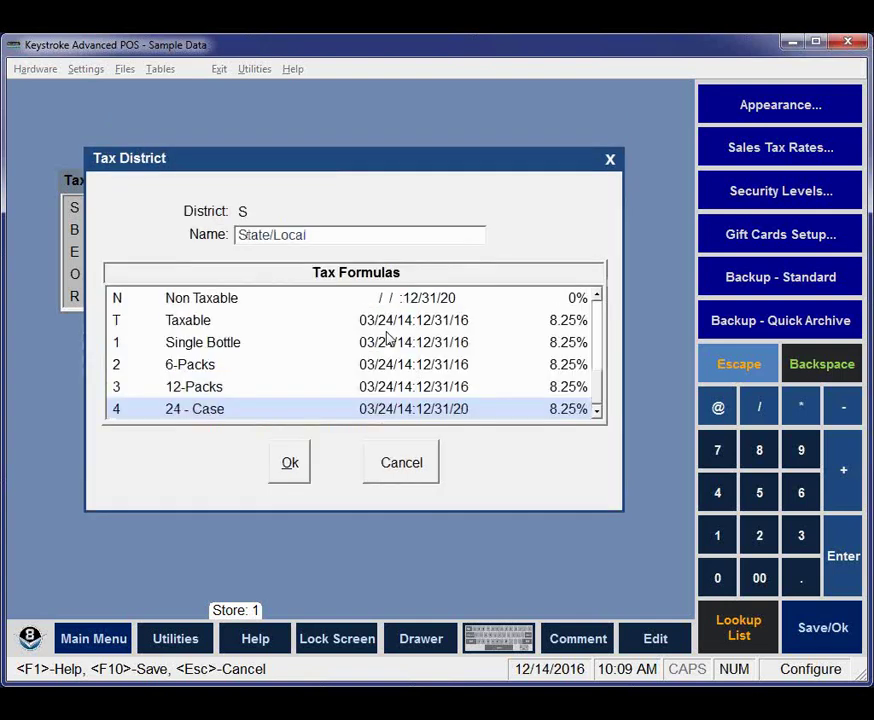
key(Return)
click(418, 324)
text(1299)
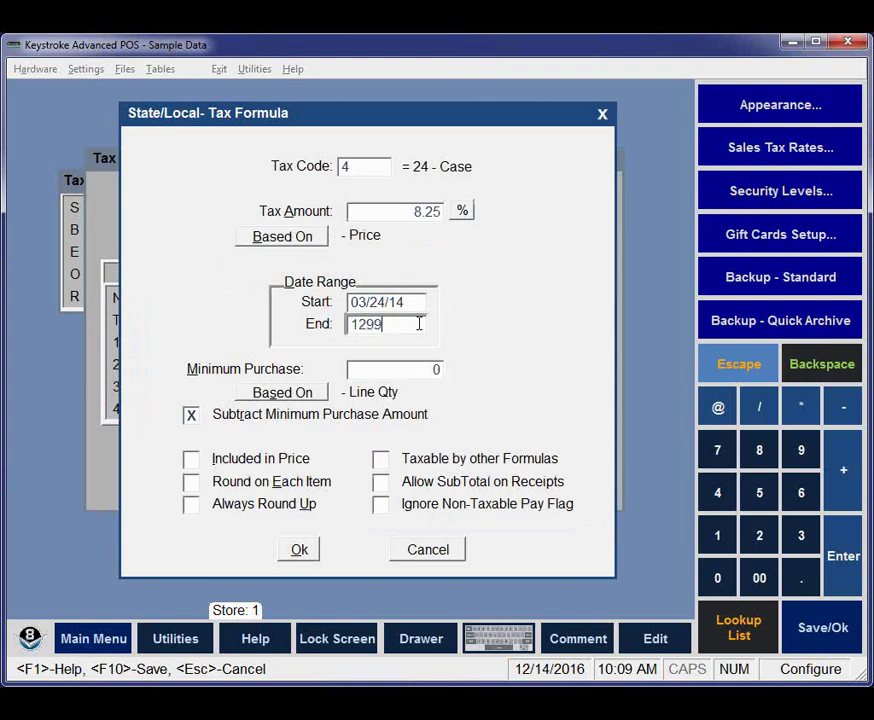
key(Return)
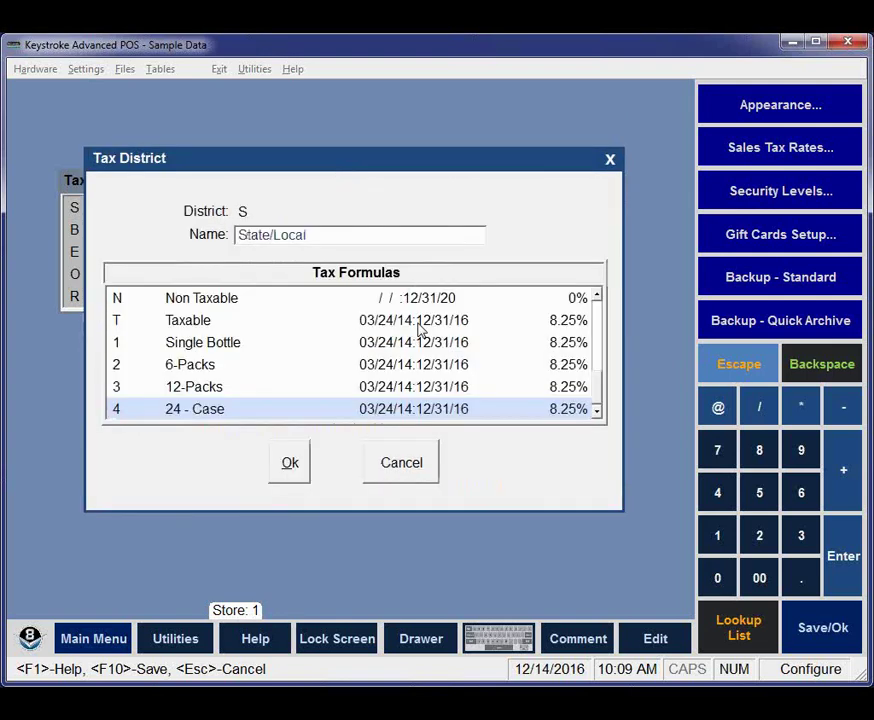
Step: Check the end dates of the 8.25% formulas from 24 - Case back to Taxable
key(Up)
key(Down)
key(Up)
key(Up)
key(Up)
key(Up)
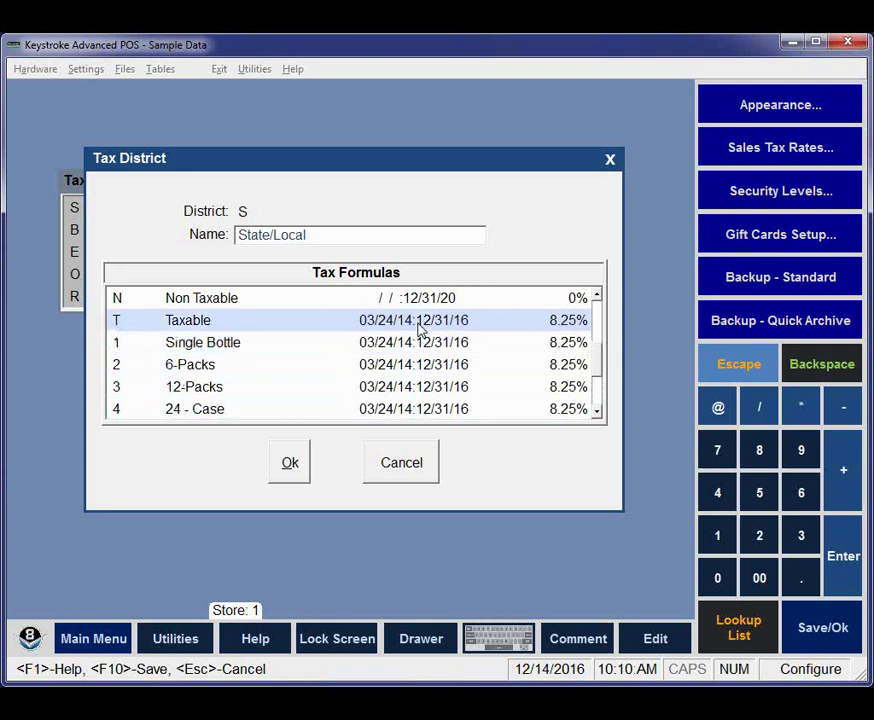
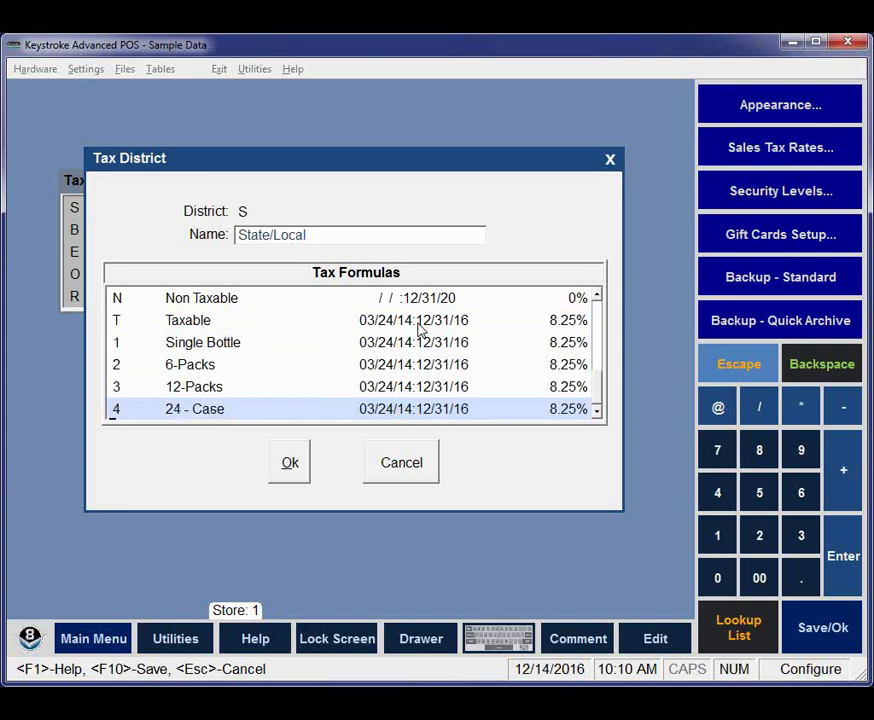
Step: Add a new Taxable formula with an 8% tax amount and a start date of 01/01/17, and save it
double_click(420, 330)
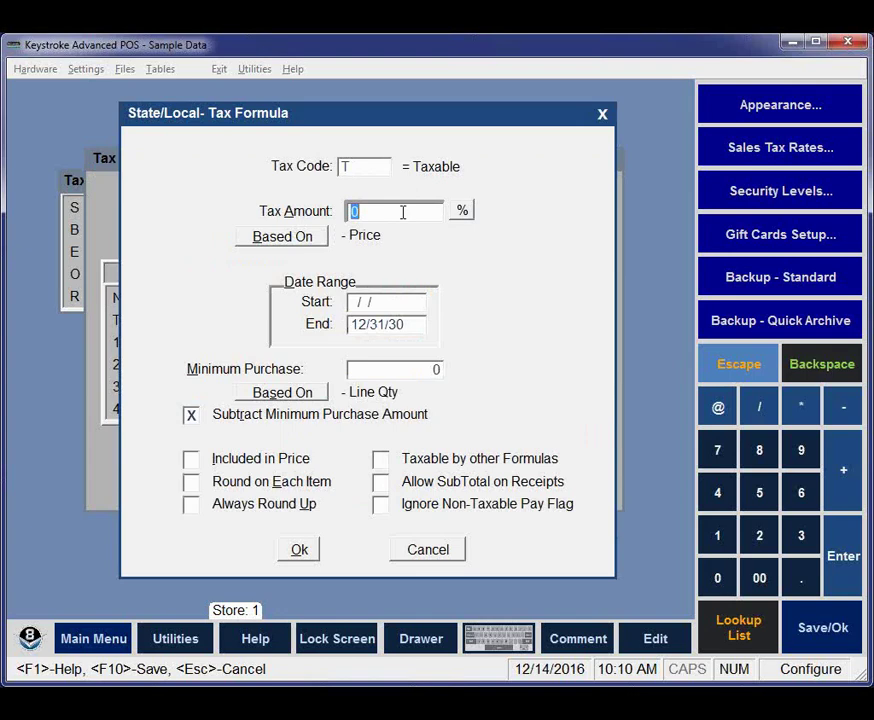
text(8.0)
click(400, 305)
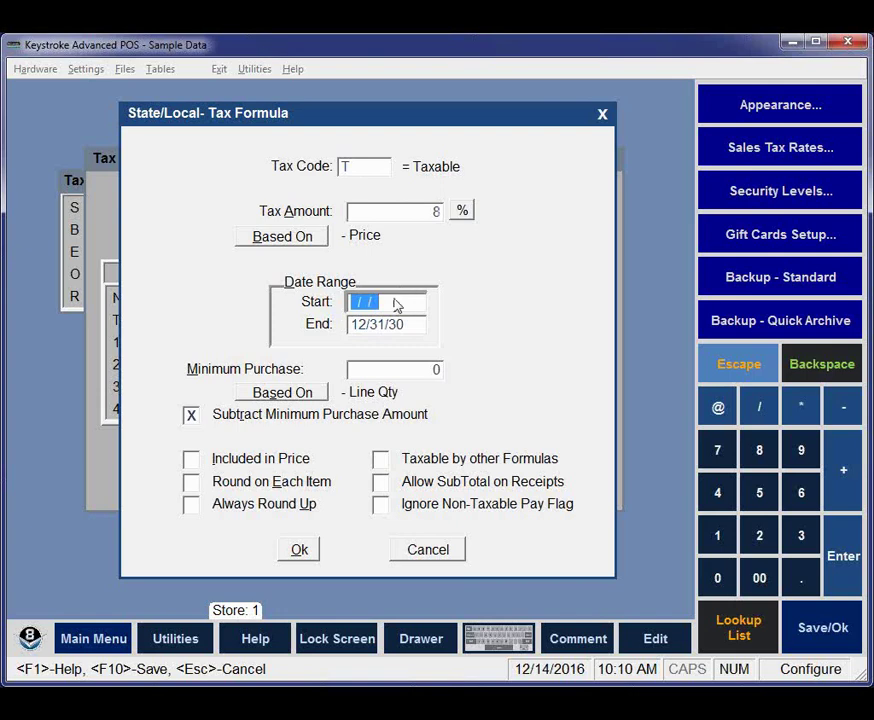
text(010117)
key(Tab)
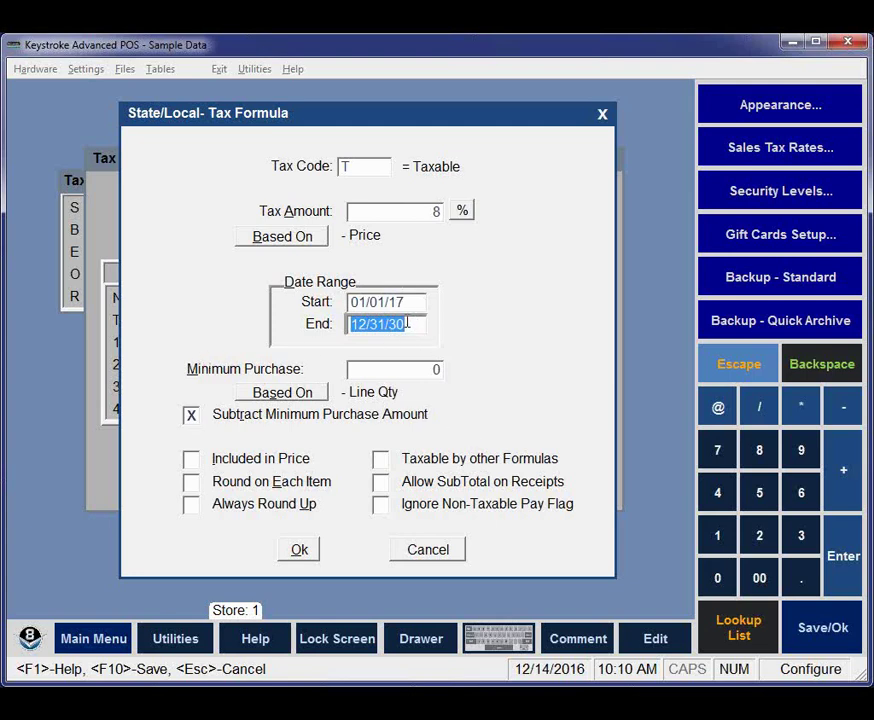
click(305, 552)
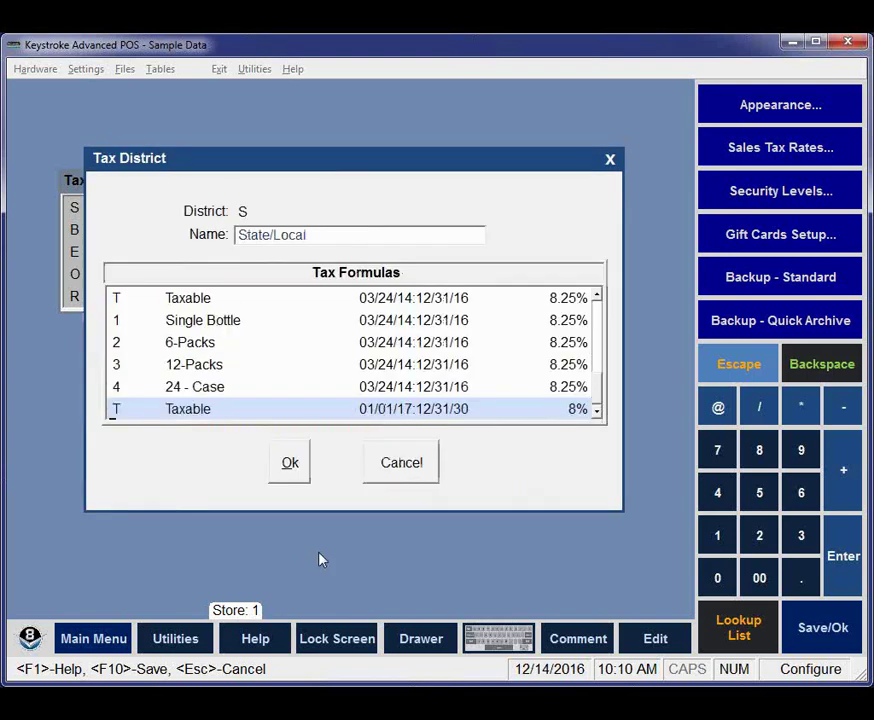
Step: Add a new Single Bottle formula (tax code 1) with an 8% tax amount and a start date of 01/01/17, and save it
key(Insert)
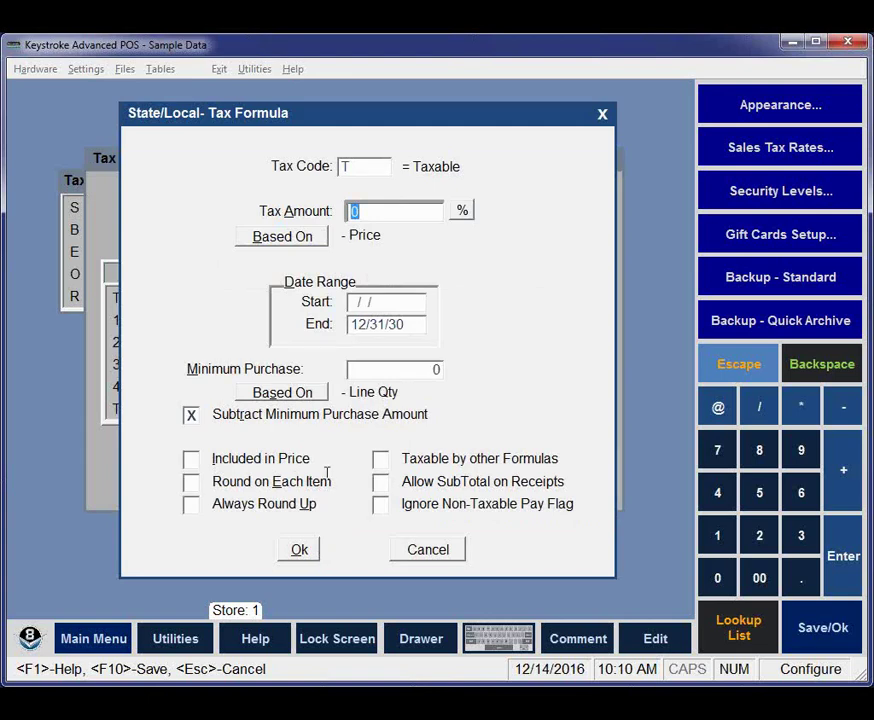
click(377, 169)
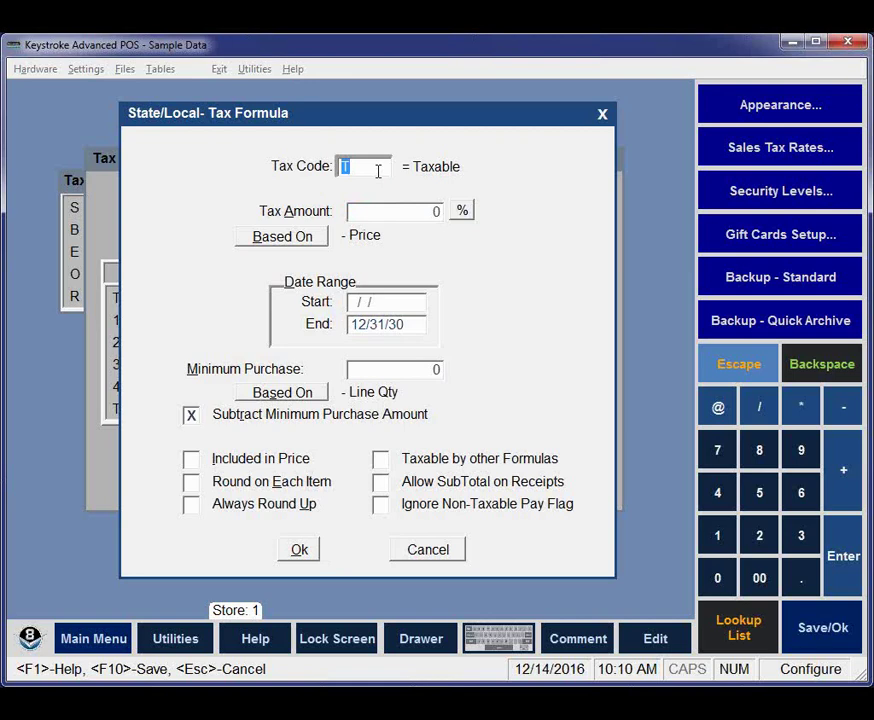
text(1)
click(429, 218)
text(8.0)
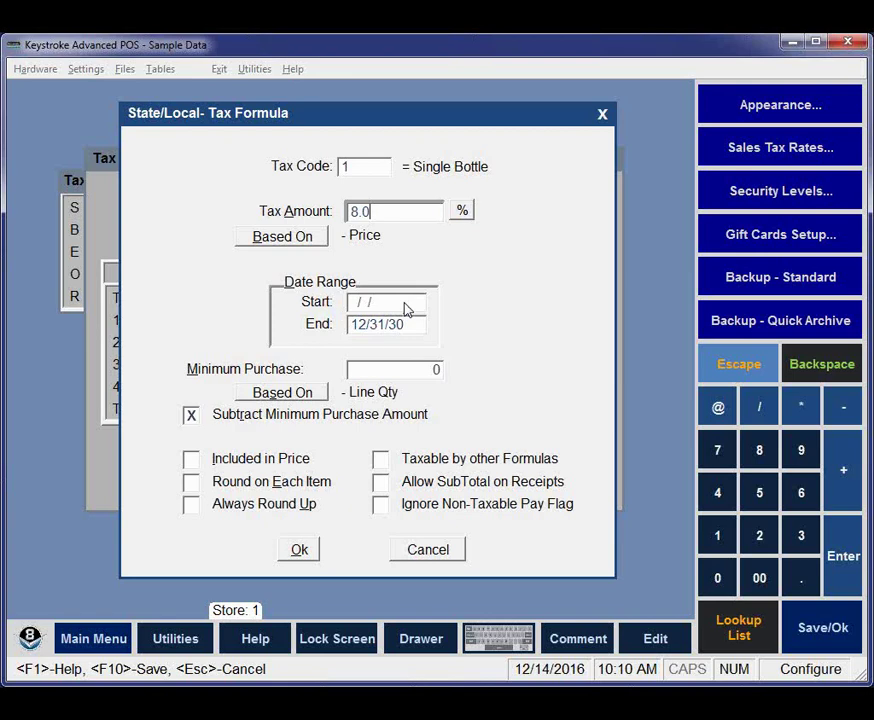
click(406, 306)
text(010117)
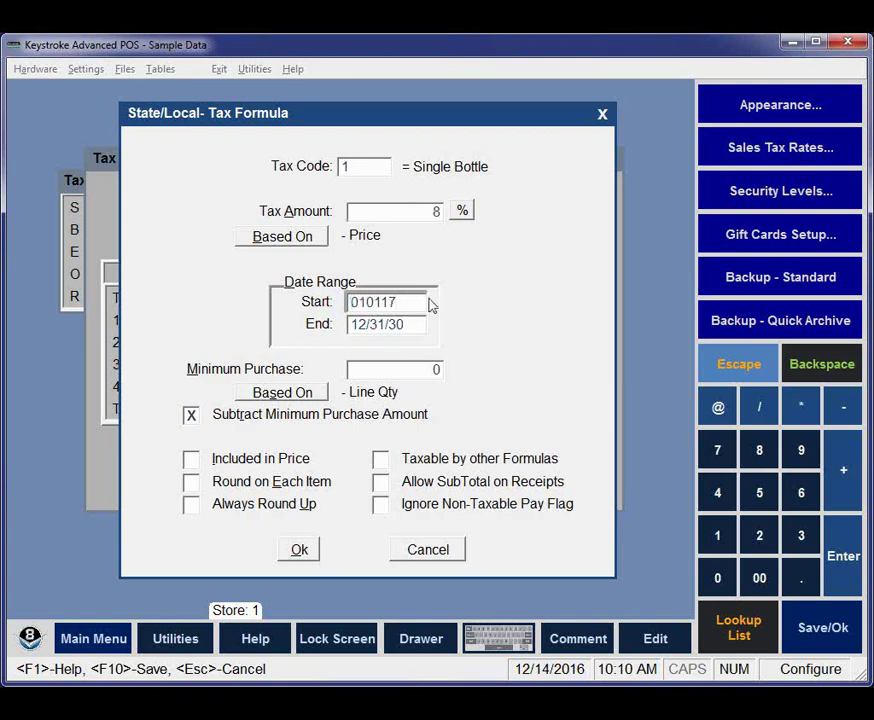
key(F10)
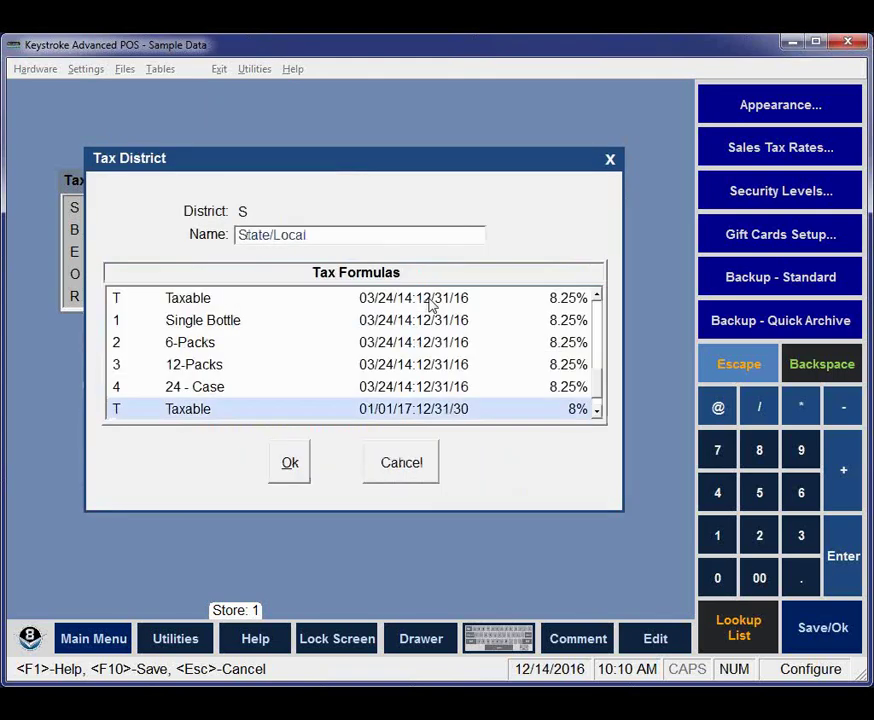
Step: Add a new 6-Packs formula (tax code 2) with an 8% tax amount and a start date of 01/01/17, and save it
key(Insert)
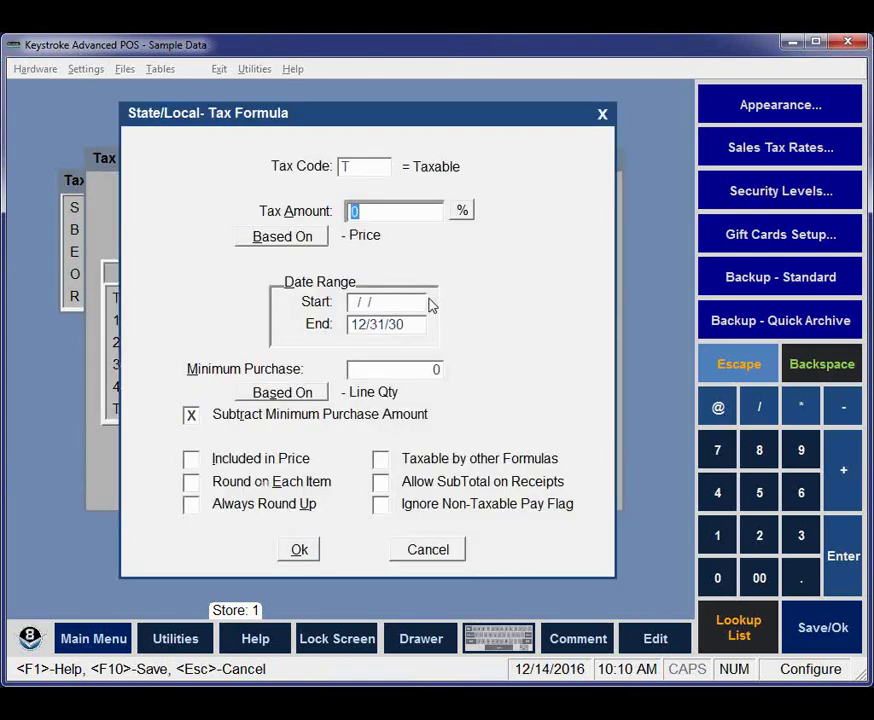
click(365, 166)
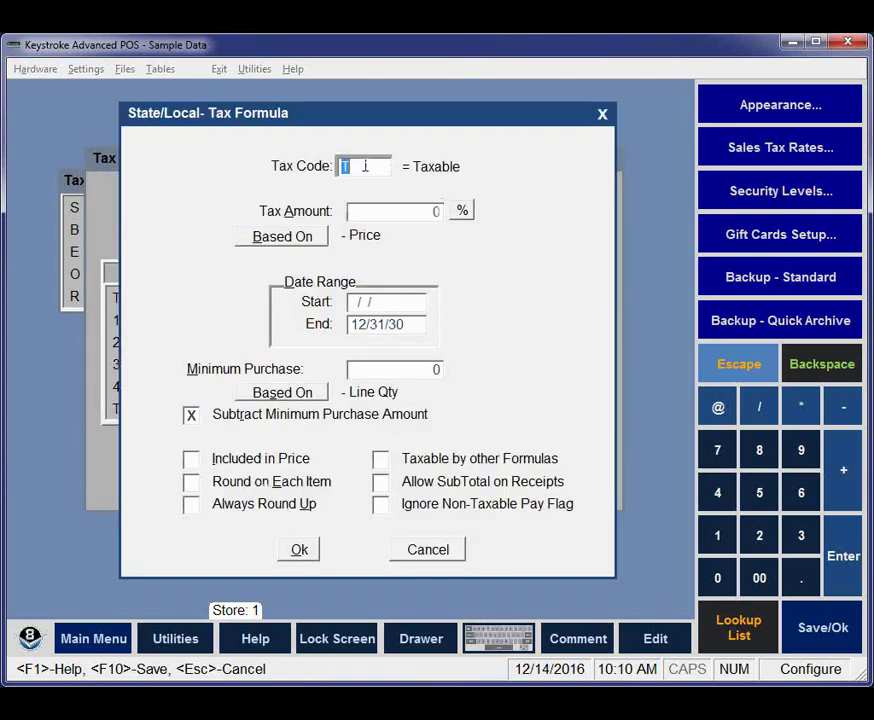
double_click(365, 166)
double_click(133, 276)
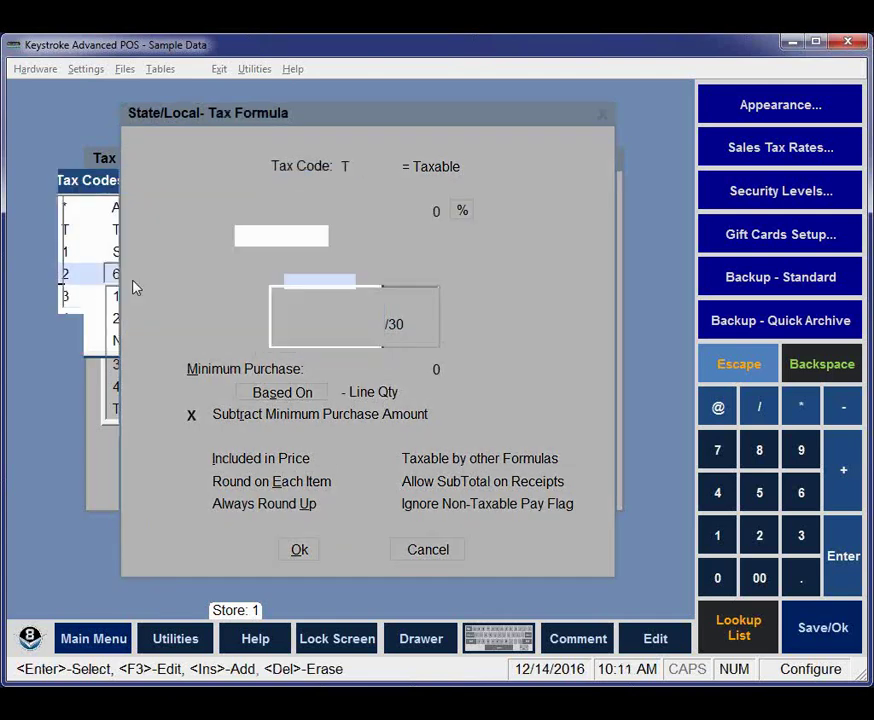
text(8)
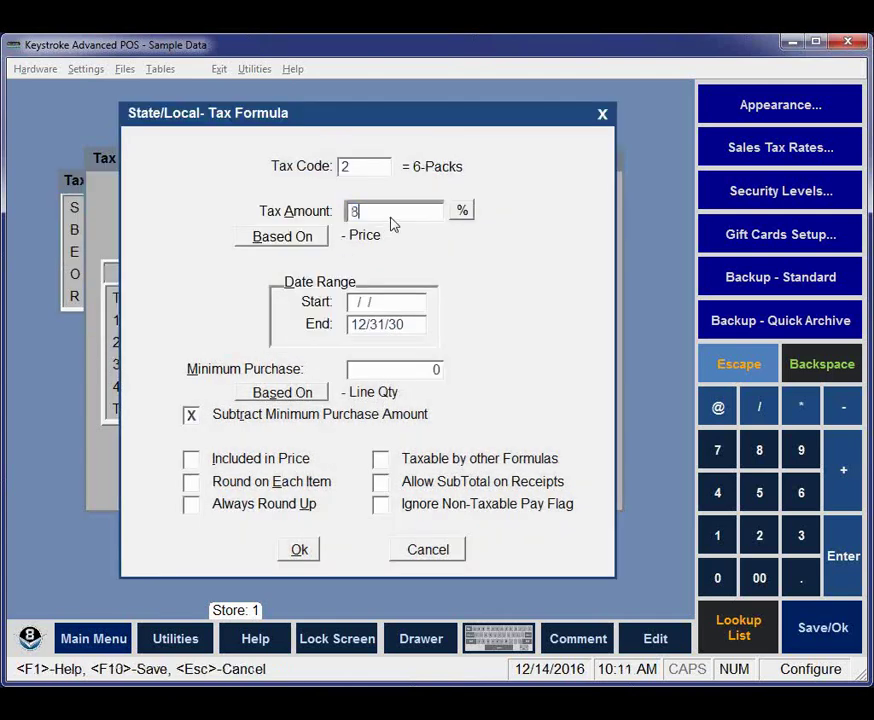
click(398, 300)
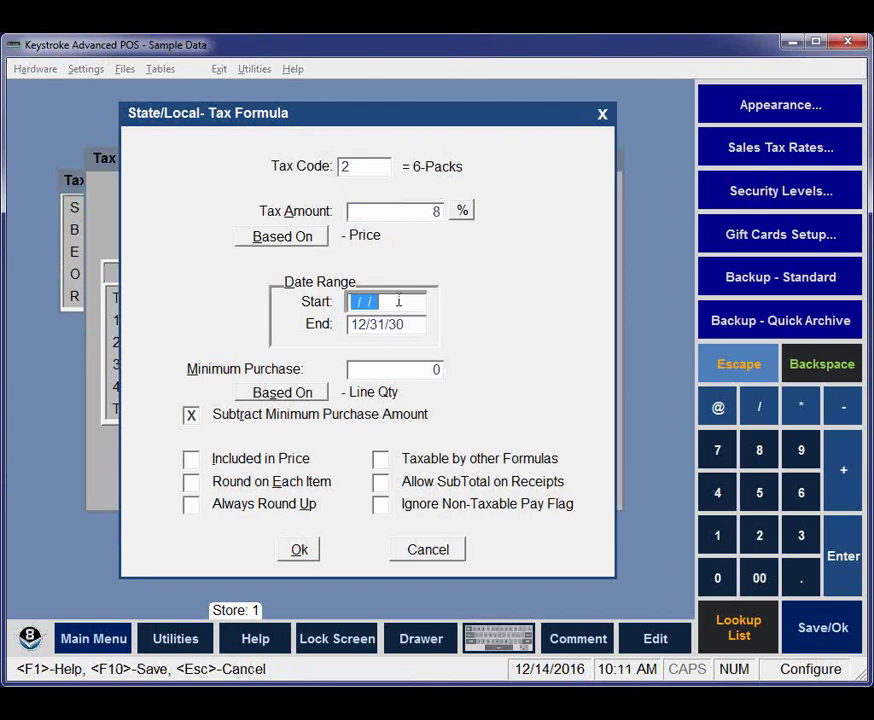
text(010117)
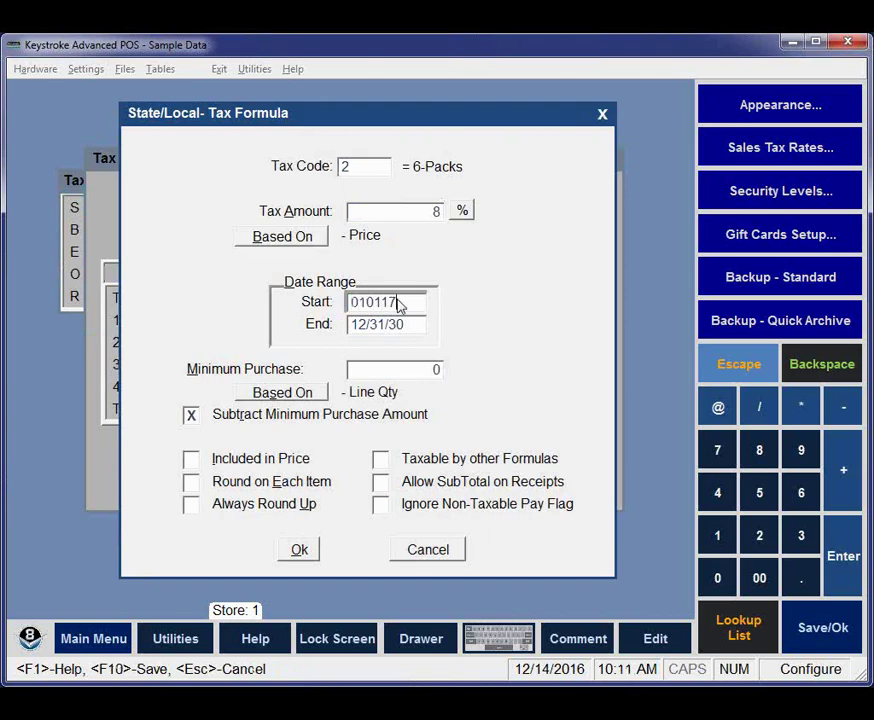
key(F10)
Step: Add a new 12-Packs formula (tax code 3) with an 8% tax amount and a start date of 01/01/17, and save it
key(Insert)
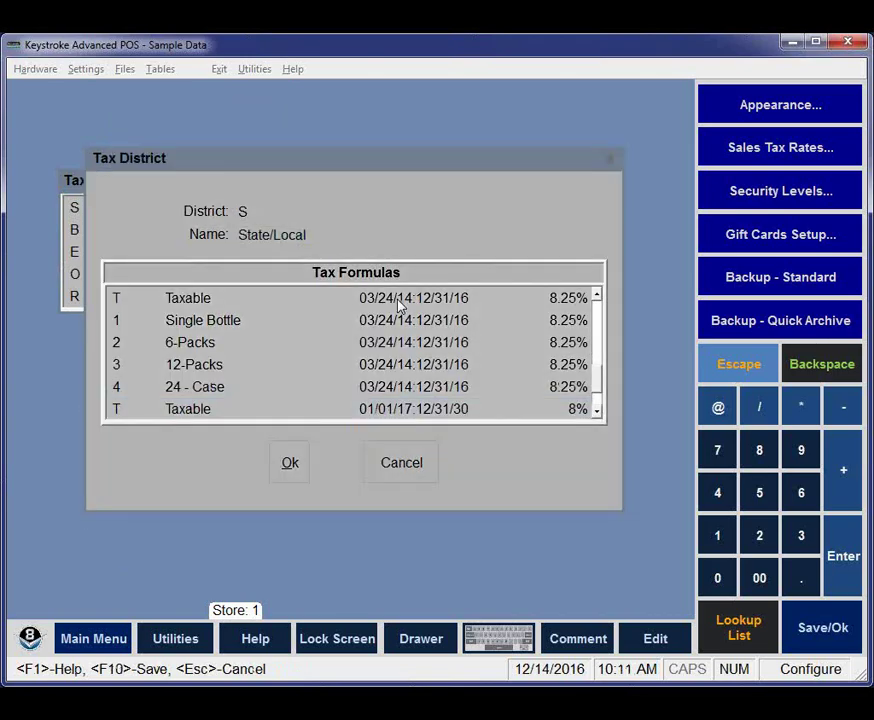
click(368, 165)
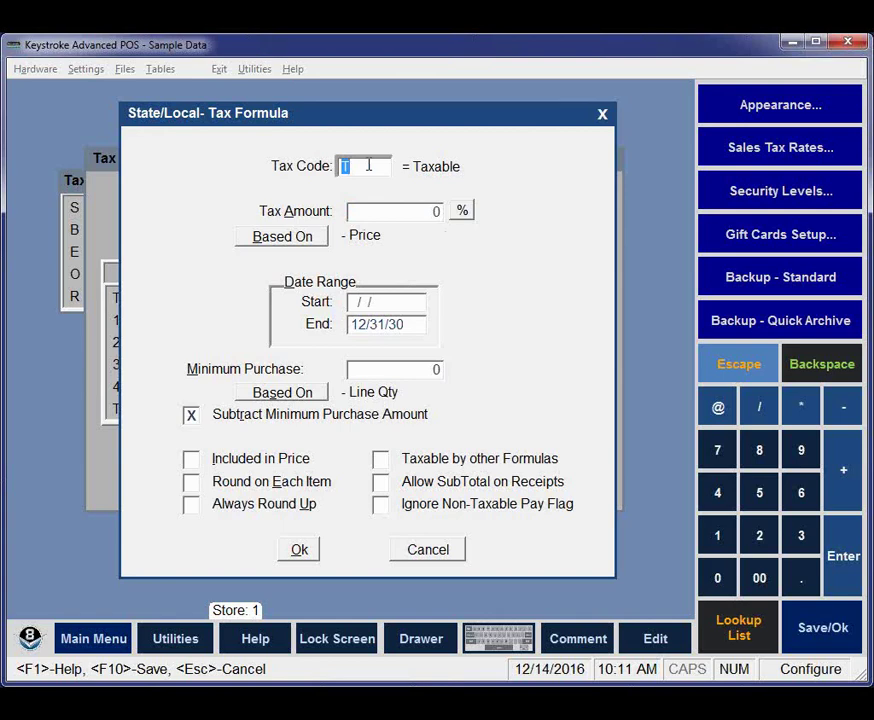
double_click(368, 165)
double_click(175, 298)
click(425, 209)
text(8.)
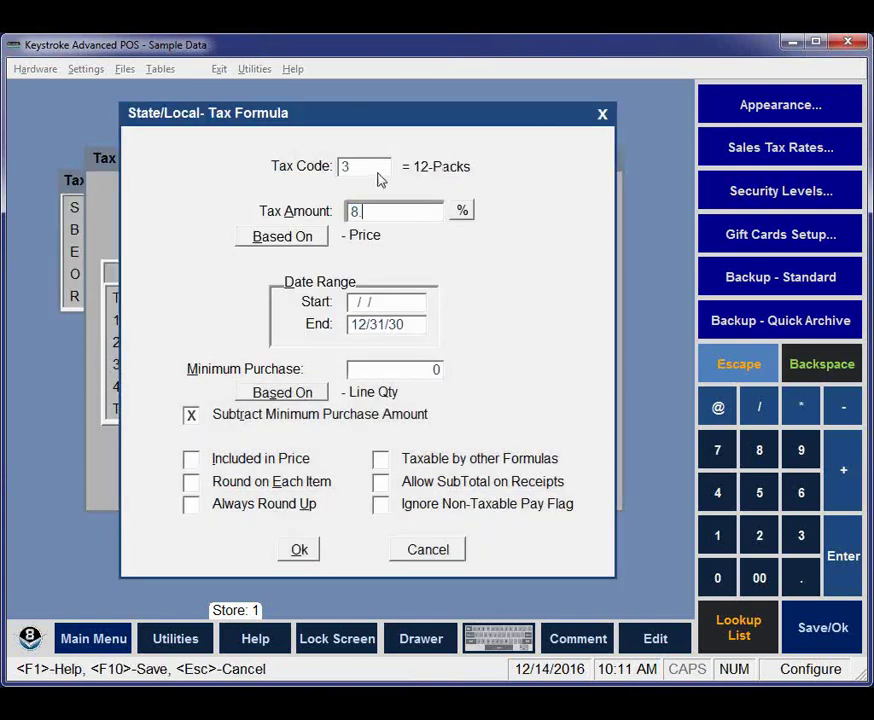
key(Tab)
text(12)
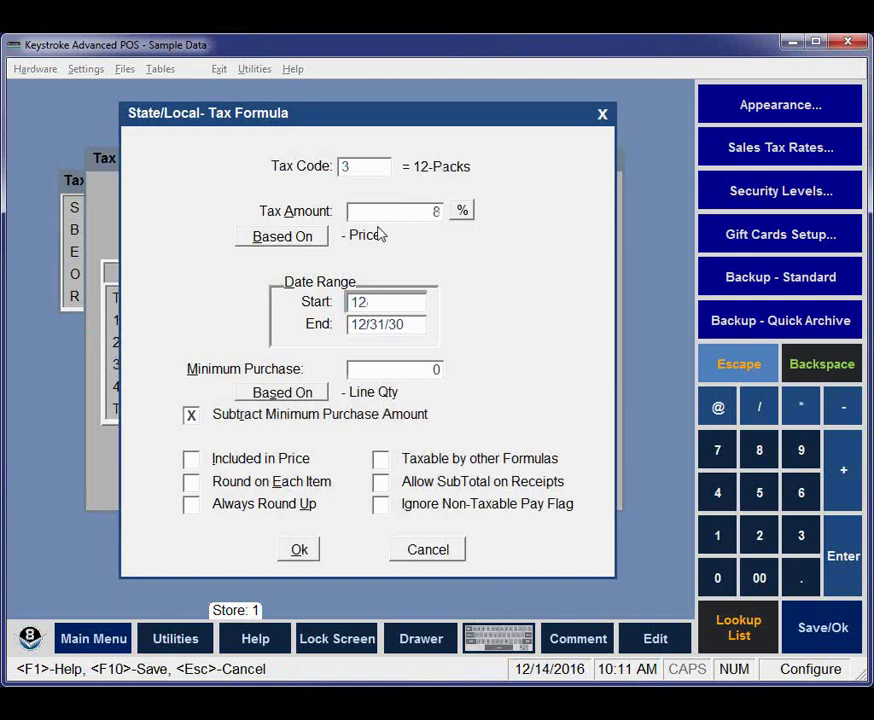
key(Return)
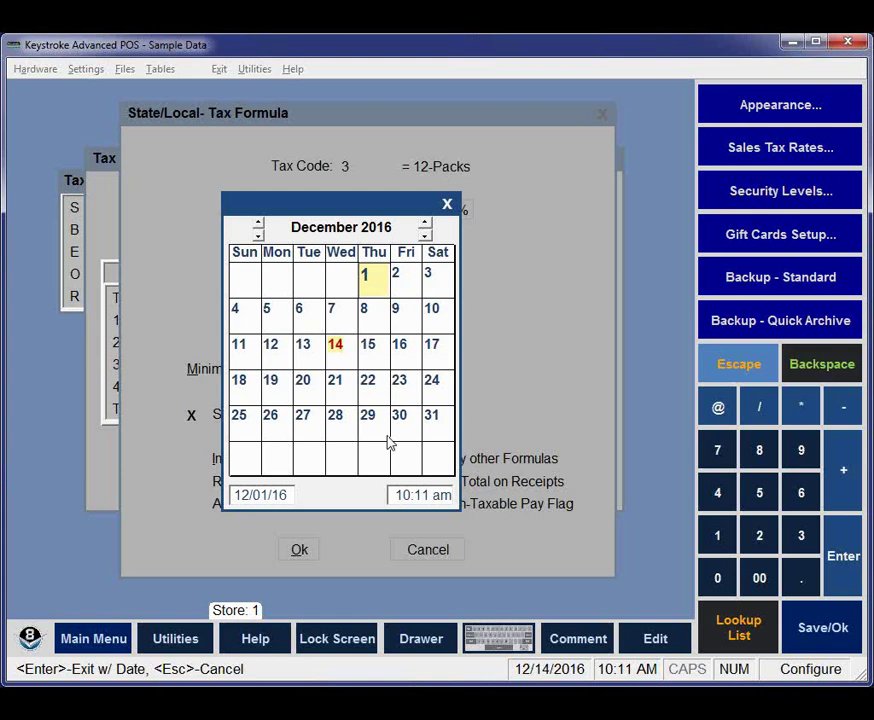
text(1010117)
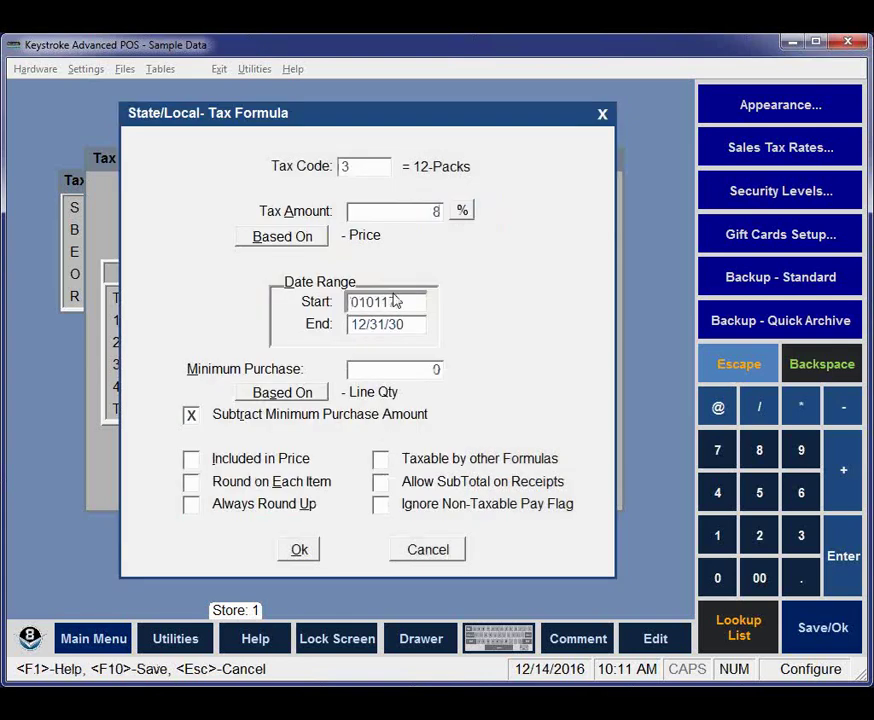
key(F10)
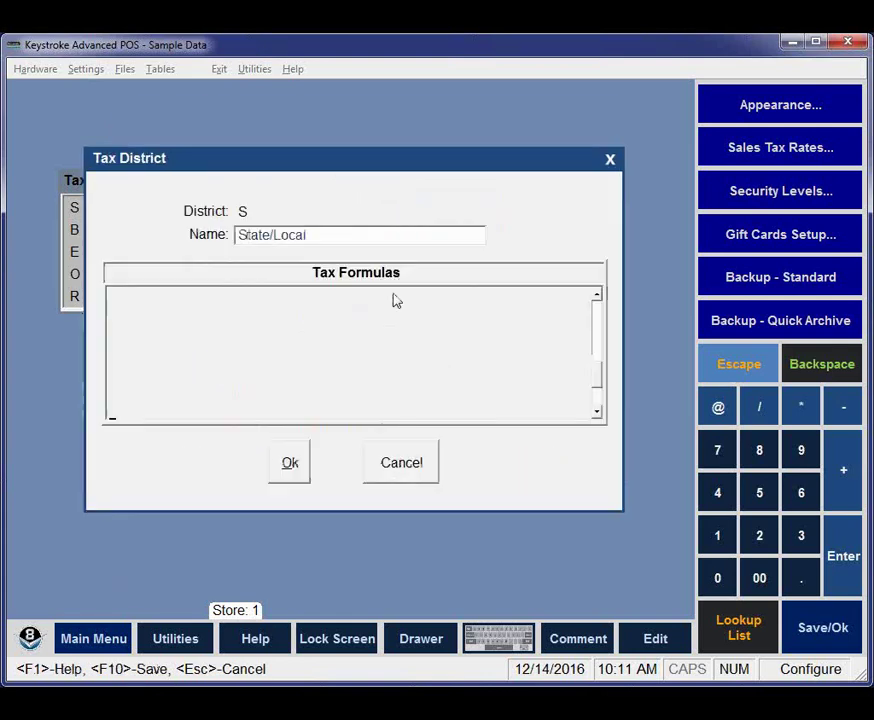
Step: Add and save a 24 - Case formula (tax code 4) with an 8% tax amount starting 01/01/17, and close the tax districts
key(Insert)
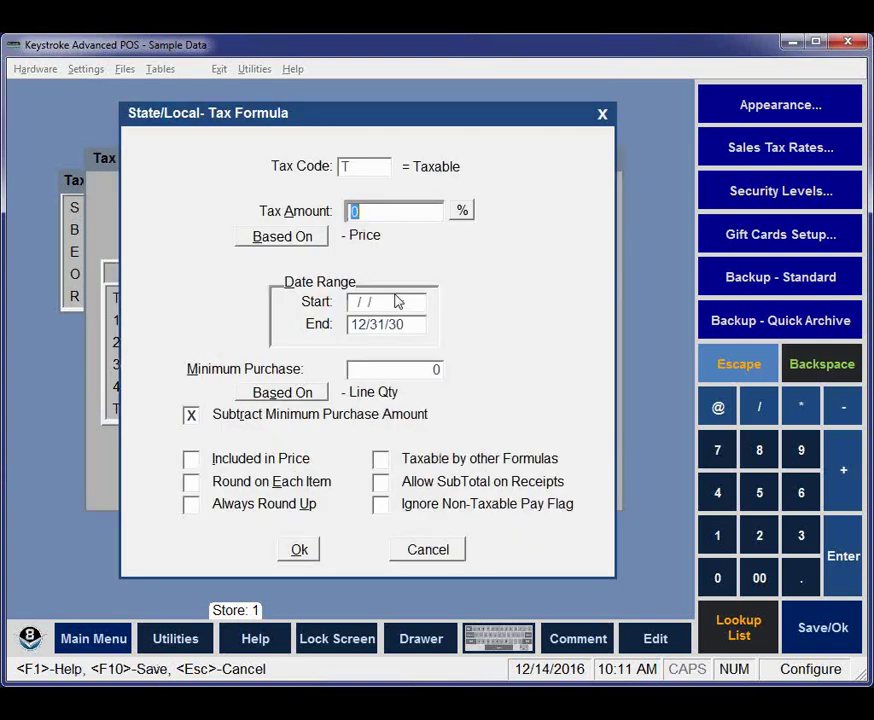
click(367, 162)
key(F2)
key(Down)
key(Down)
key(Down)
key(Down)
key(Return)
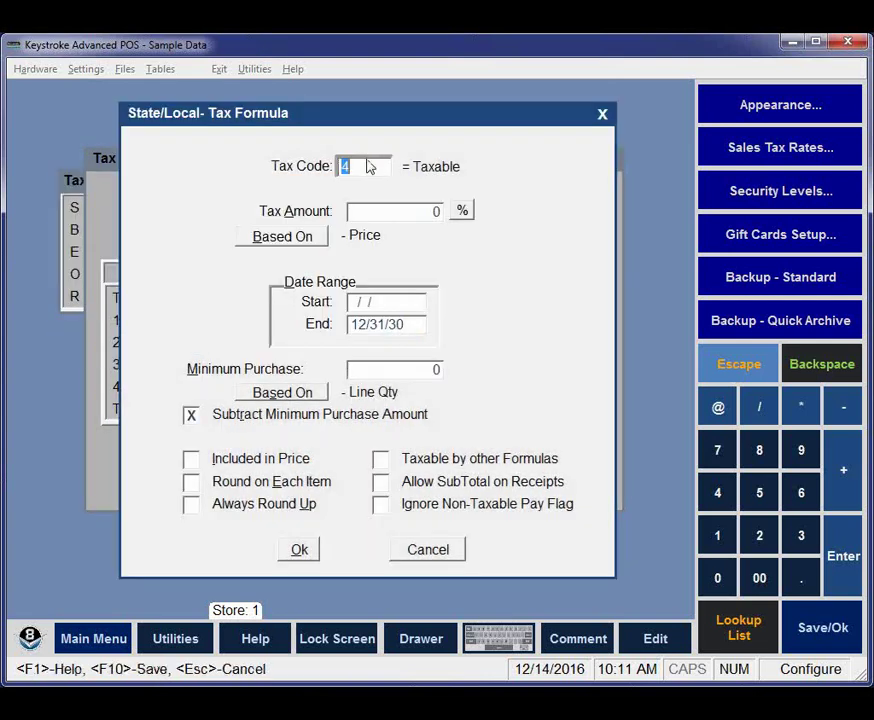
click(405, 212)
text(8.)
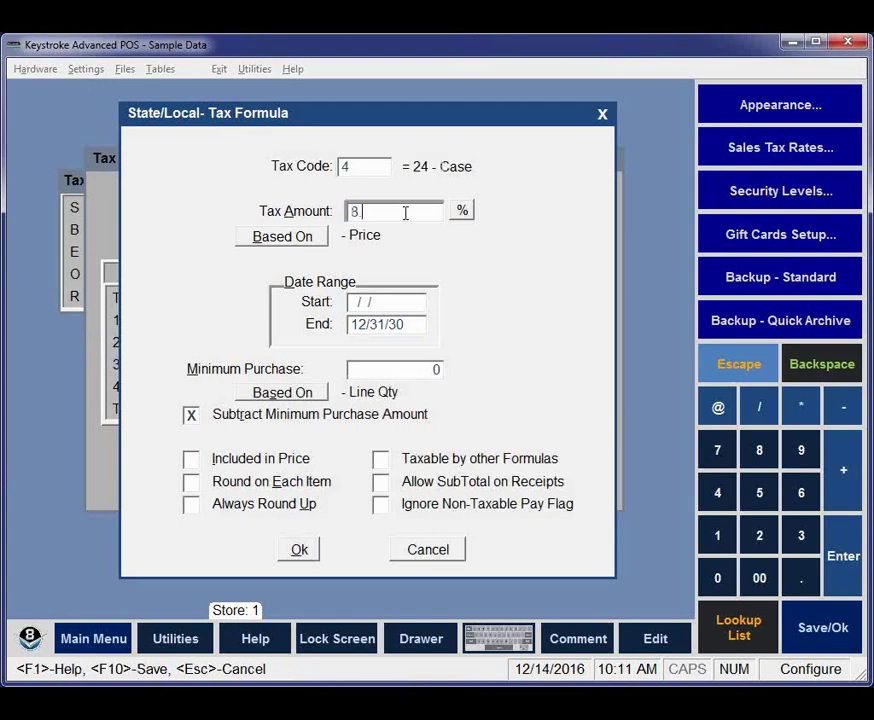
key(Return)
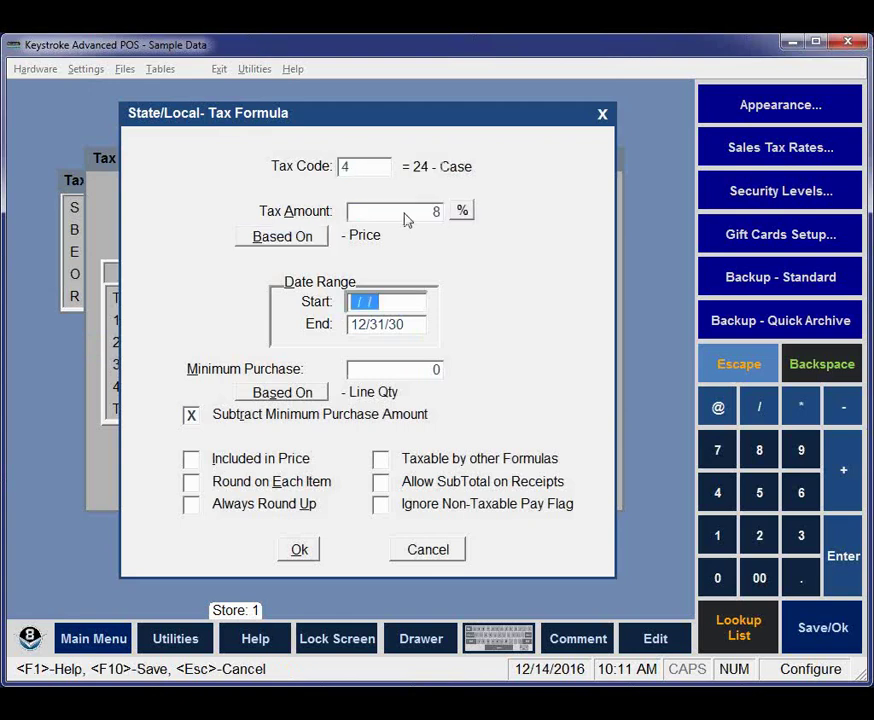
text(01/01/17)
key(F10)
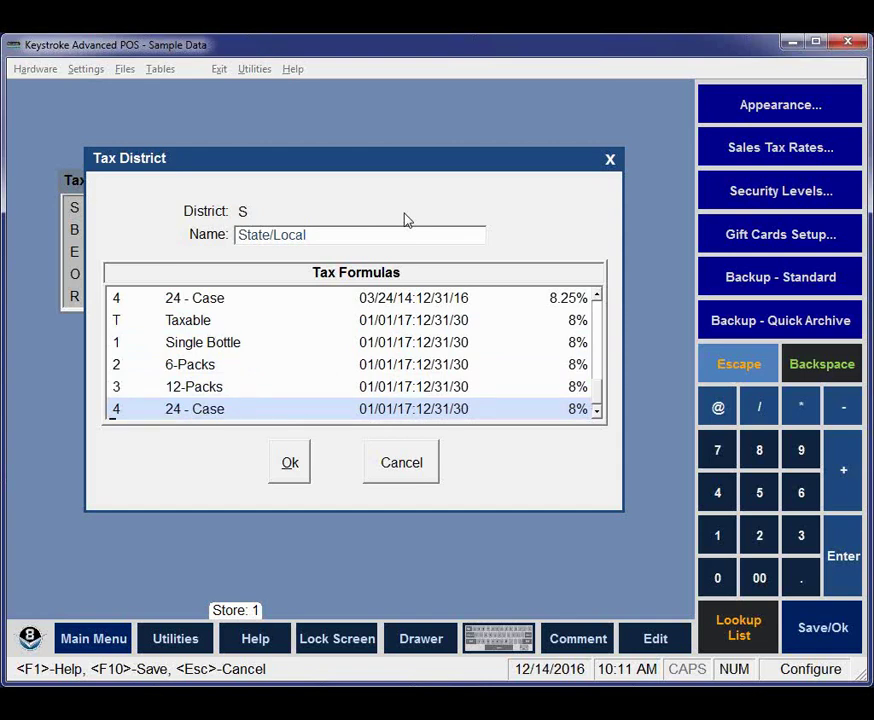
key(Escape)
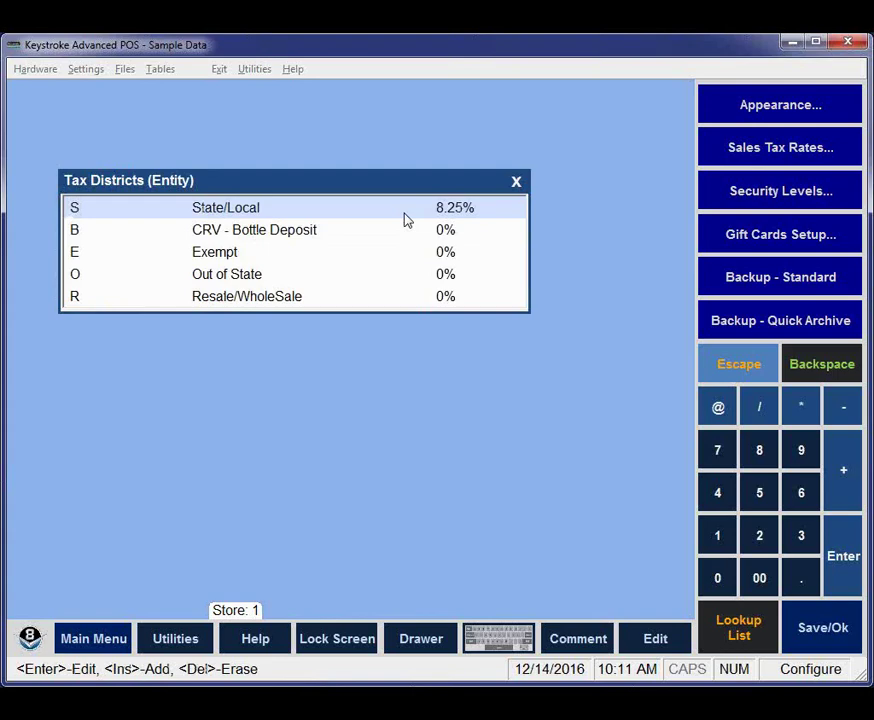
key(Escape)
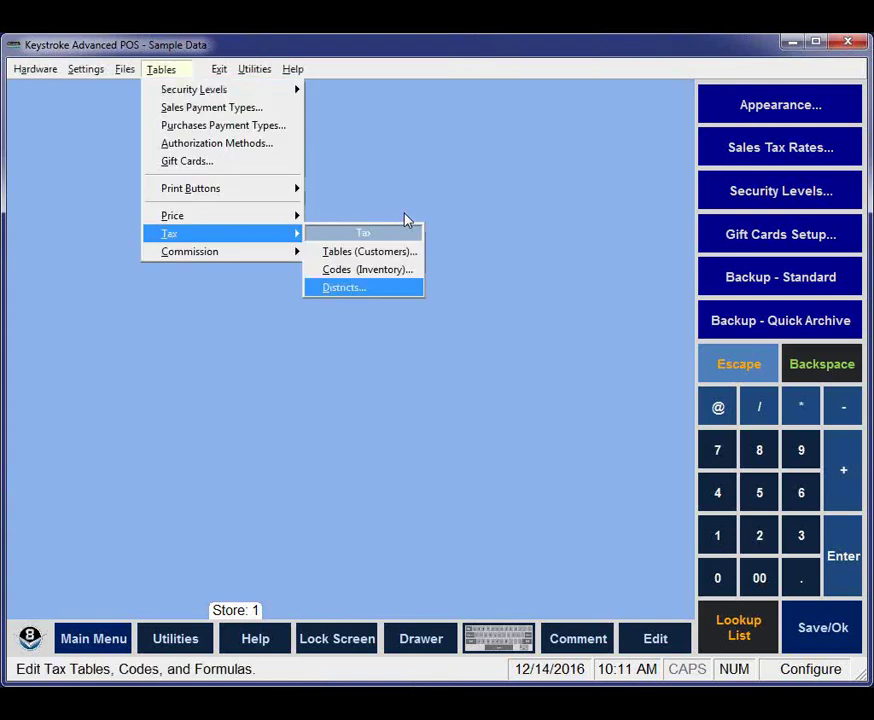
Step: Check the current State/Local rate in the customer tax tables and close the list
key(Up)
key(Up)
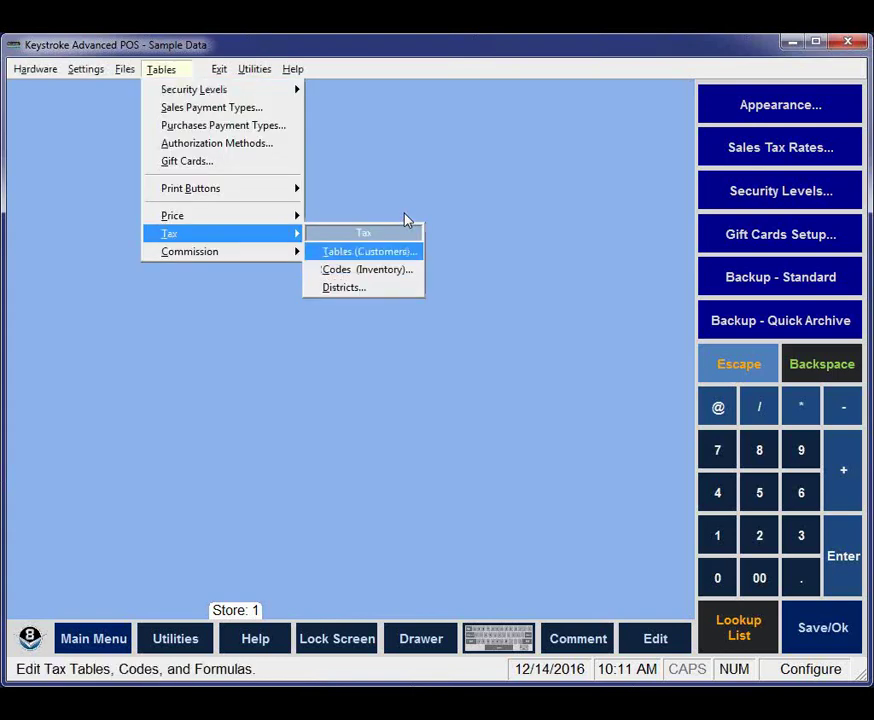
key(Return)
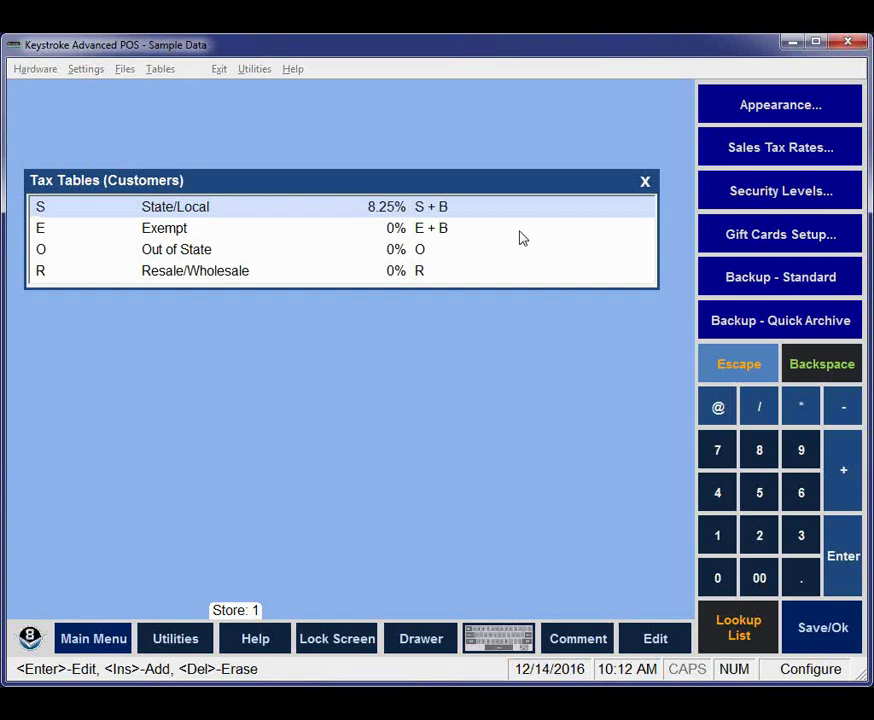
key(Escape)
key(Escape)
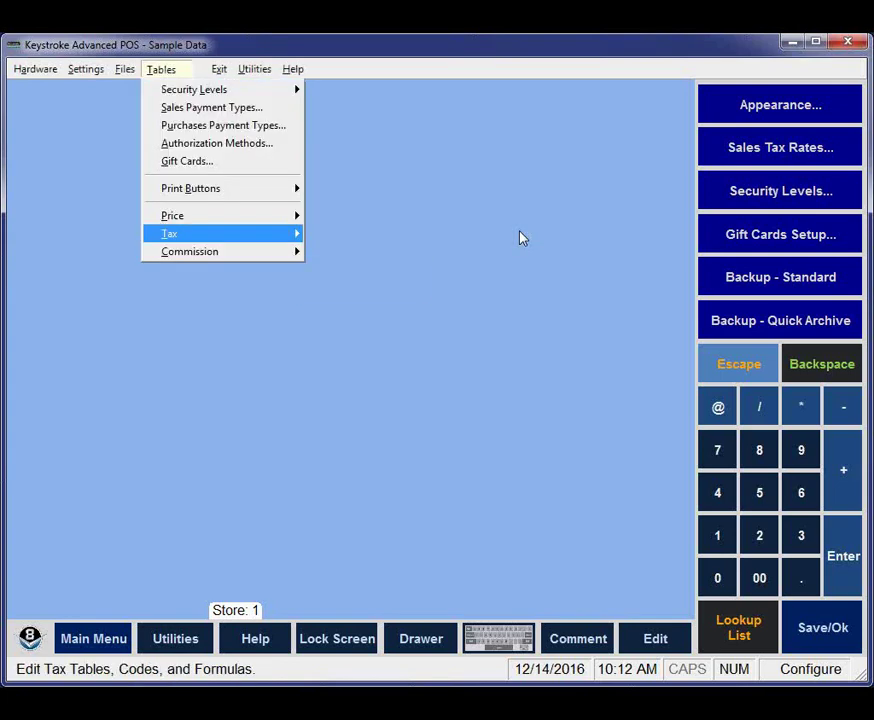
Step: Leave the configuration and start a sales invoice for the Cash customer with State/Local tax, dismissing the reminder script
key(Escape)
key(Escape)
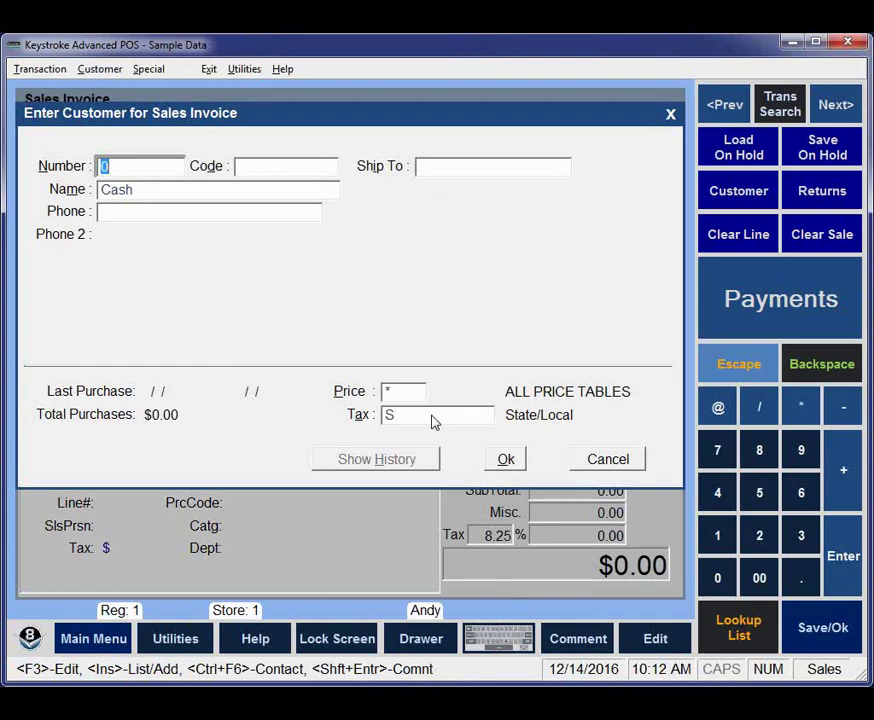
click(507, 459)
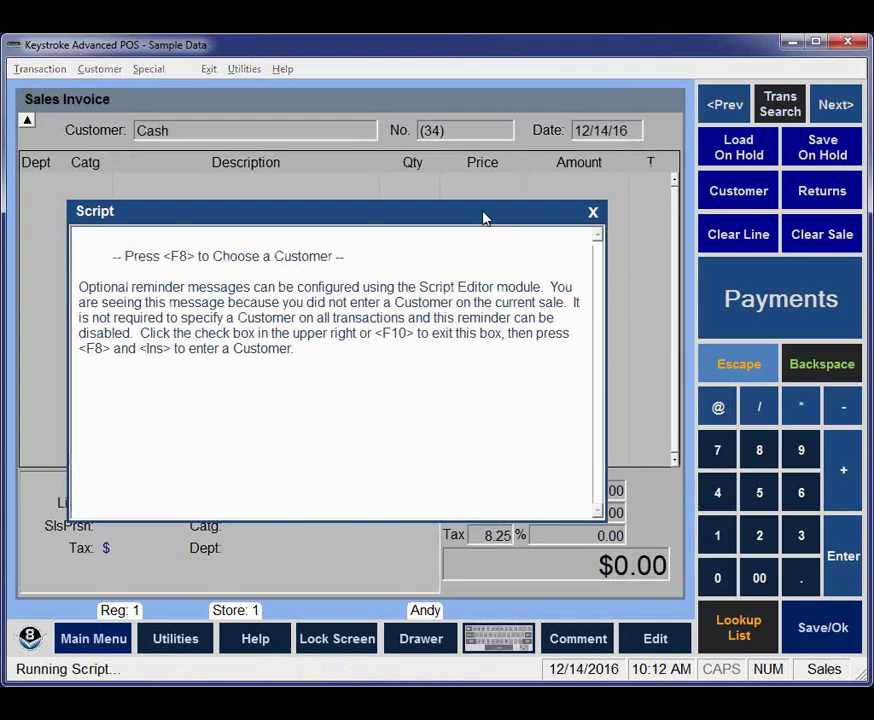
key(Escape)
Step: Set the sales invoice's number to 1 and its date to 01/02/17, accepting the future date and leaving the number counter unchanged
click(605, 139)
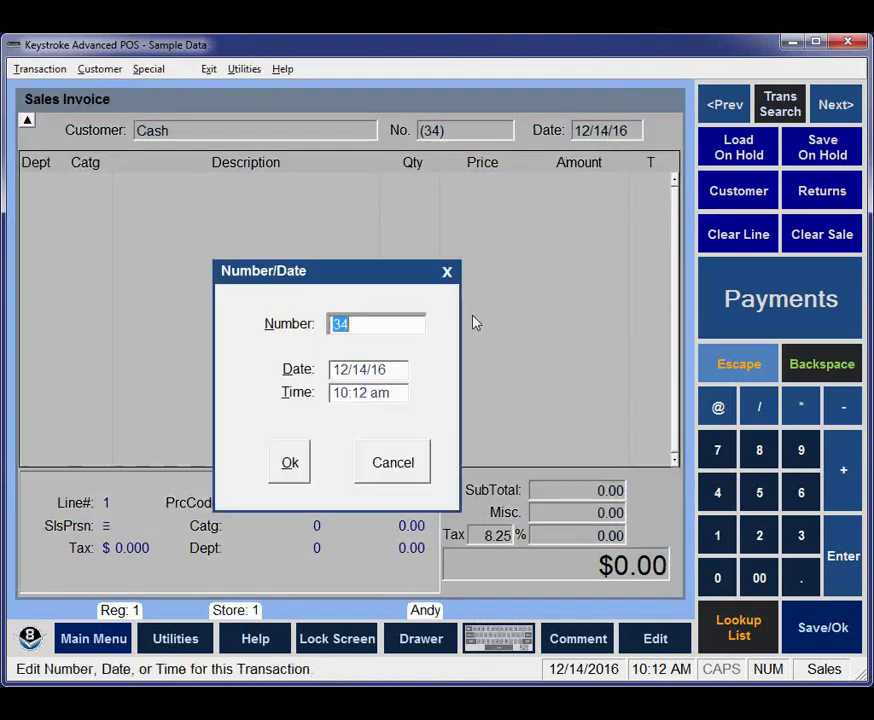
text(1)
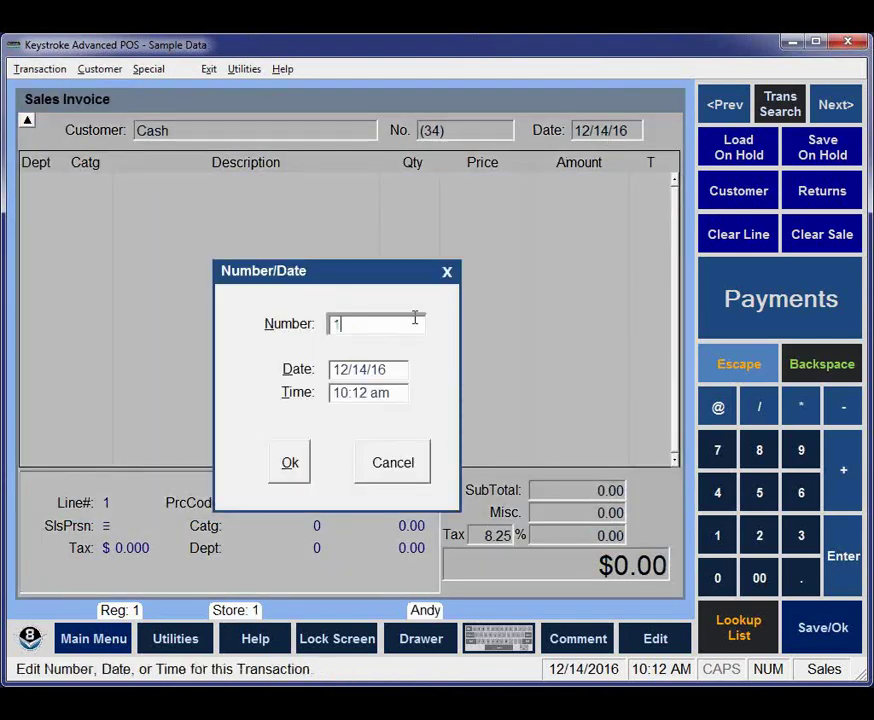
click(394, 372)
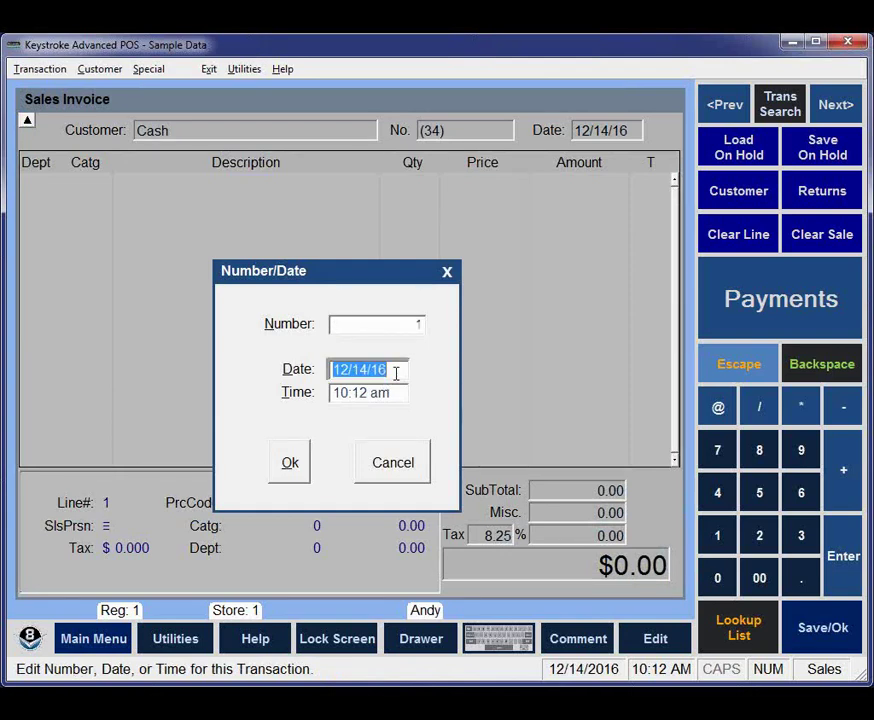
text(01/02/)
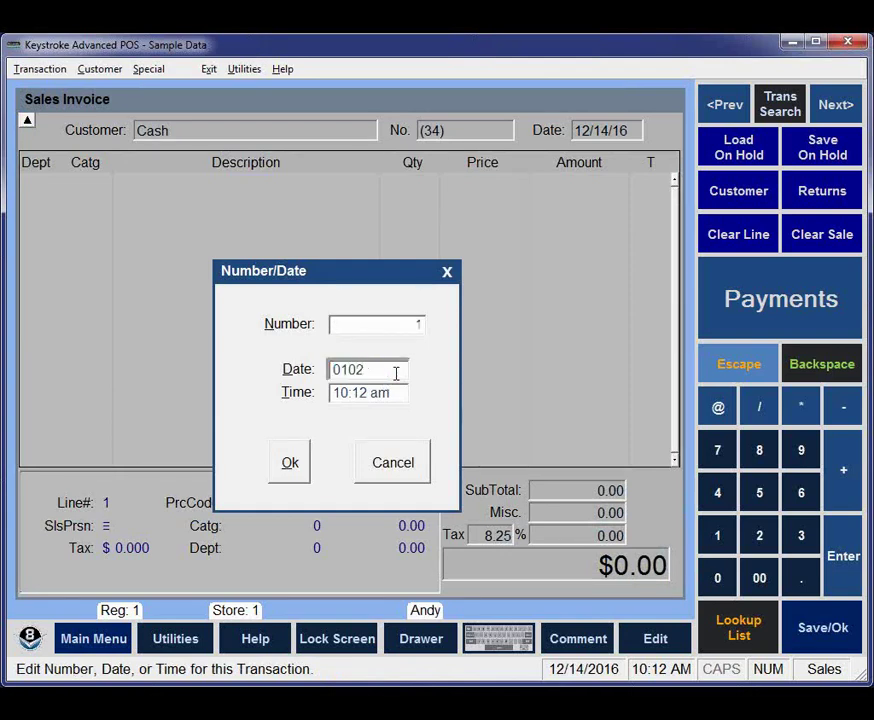
text(17)
key(Tab)
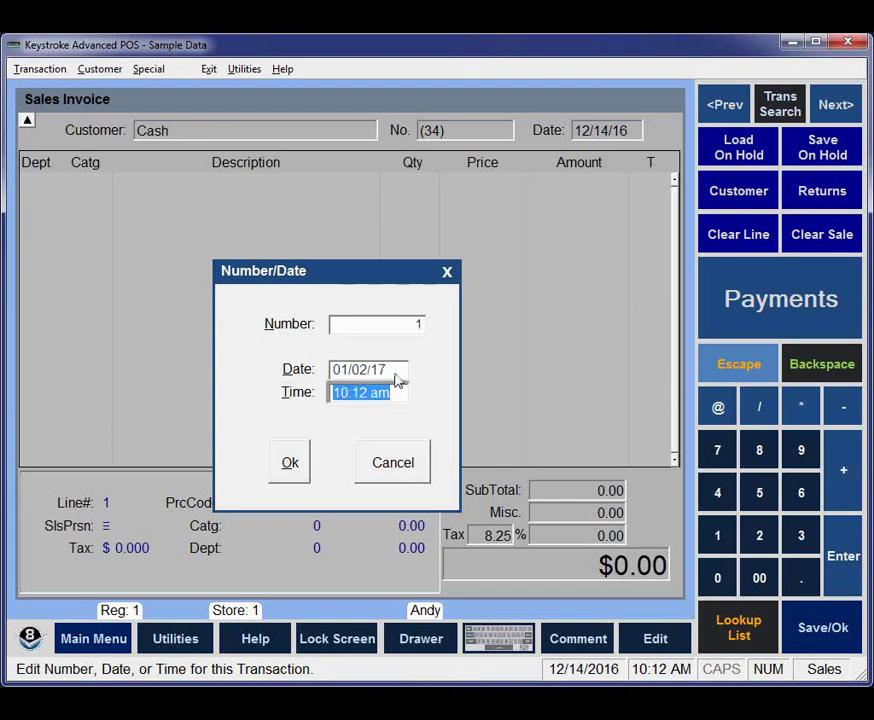
click(289, 463)
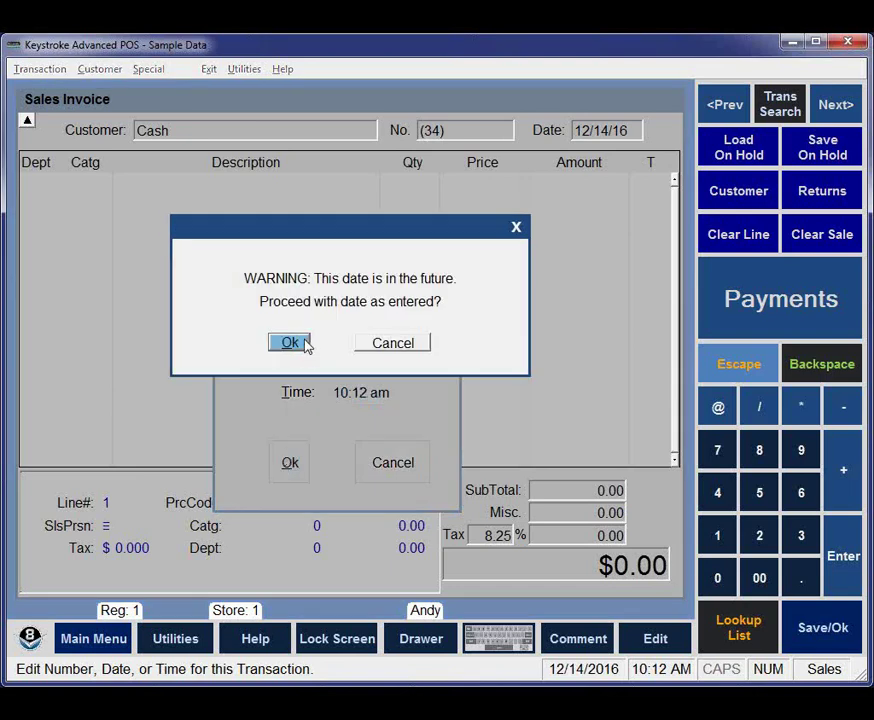
click(305, 343)
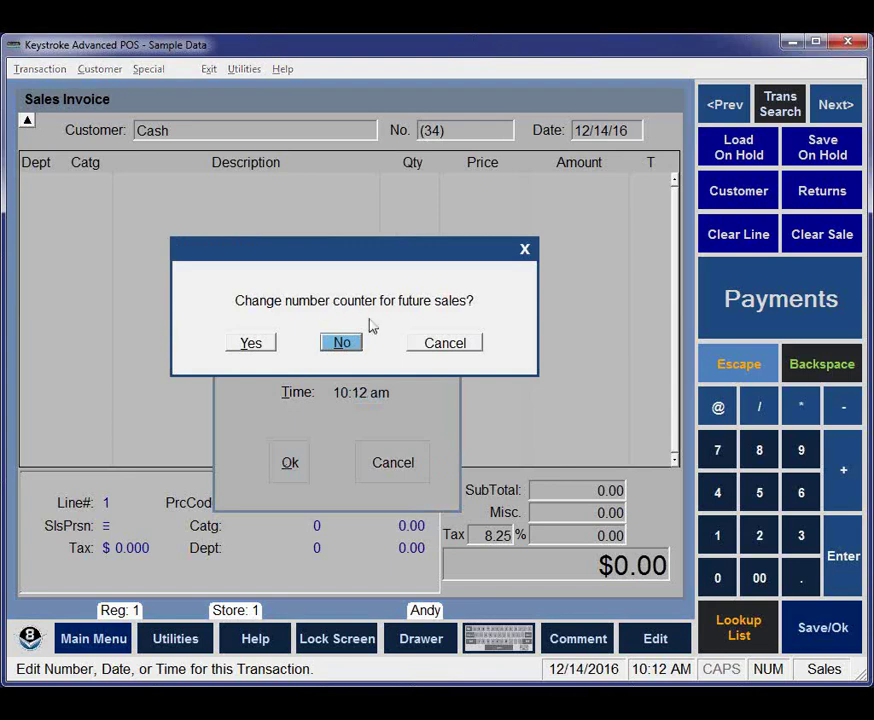
click(343, 343)
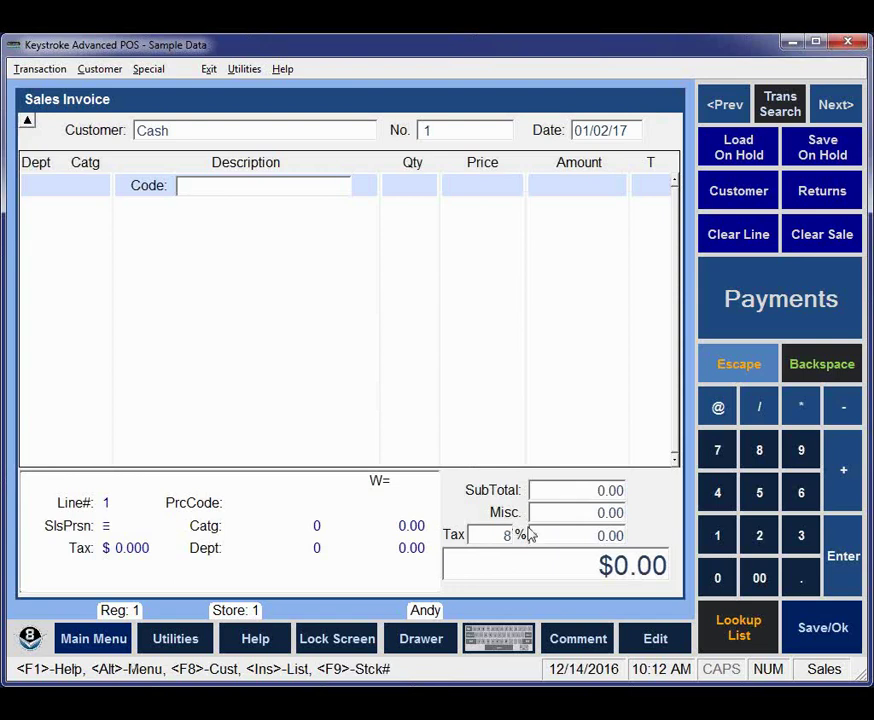
Step: Add item 23 to the invoice dated 01/02/17 to check its sales tax, and clear the sale without saving
text(23)
key(Return)
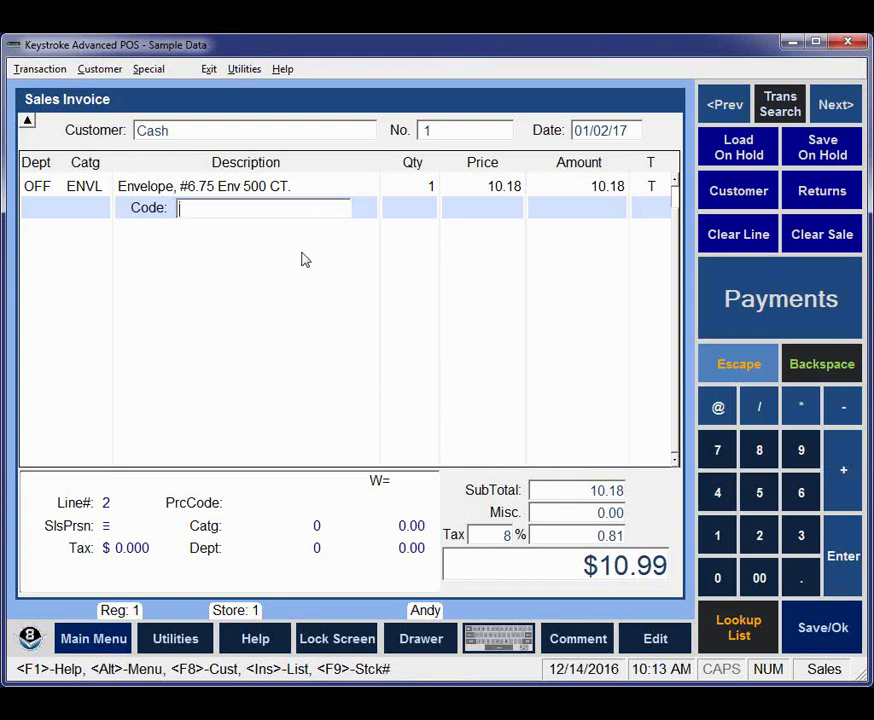
click(827, 237)
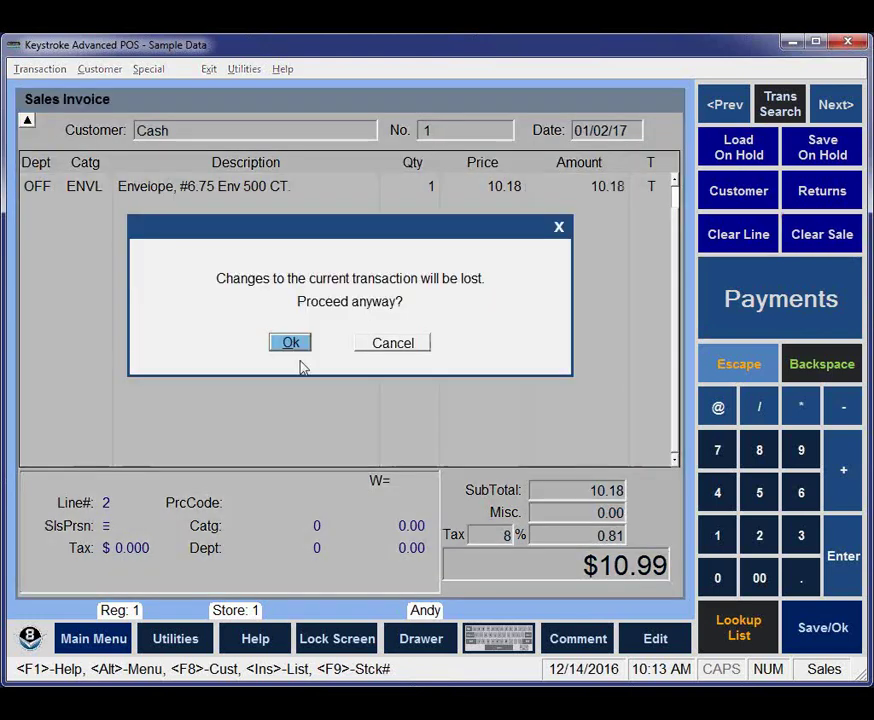
click(298, 348)
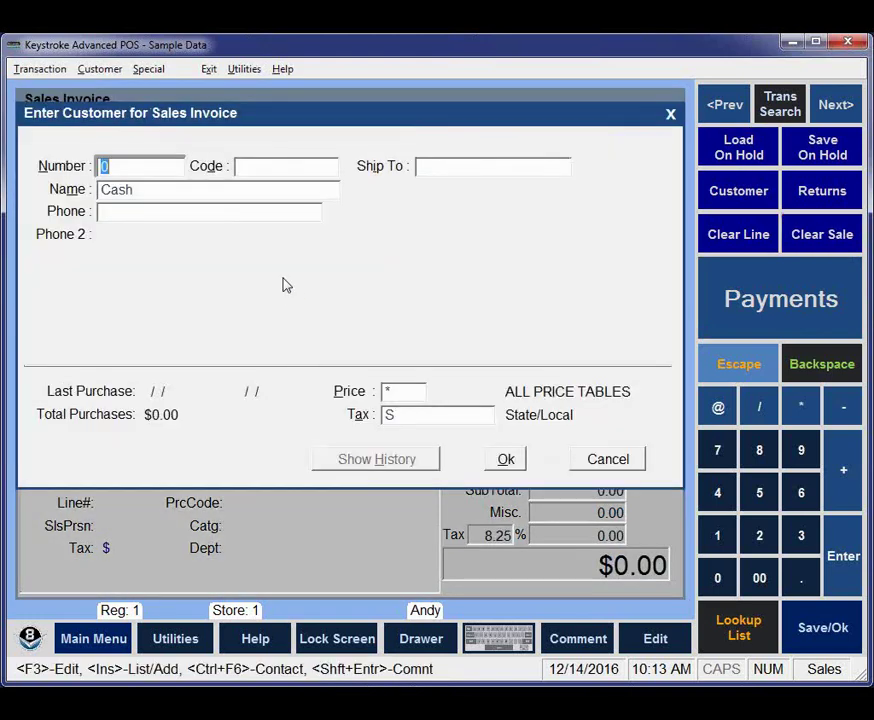
Step: Start a Cash invoice with the current date, add item 23 to check its sales tax, and clear the sale
key(Return)
key(F10)
text(23)
key(Return)
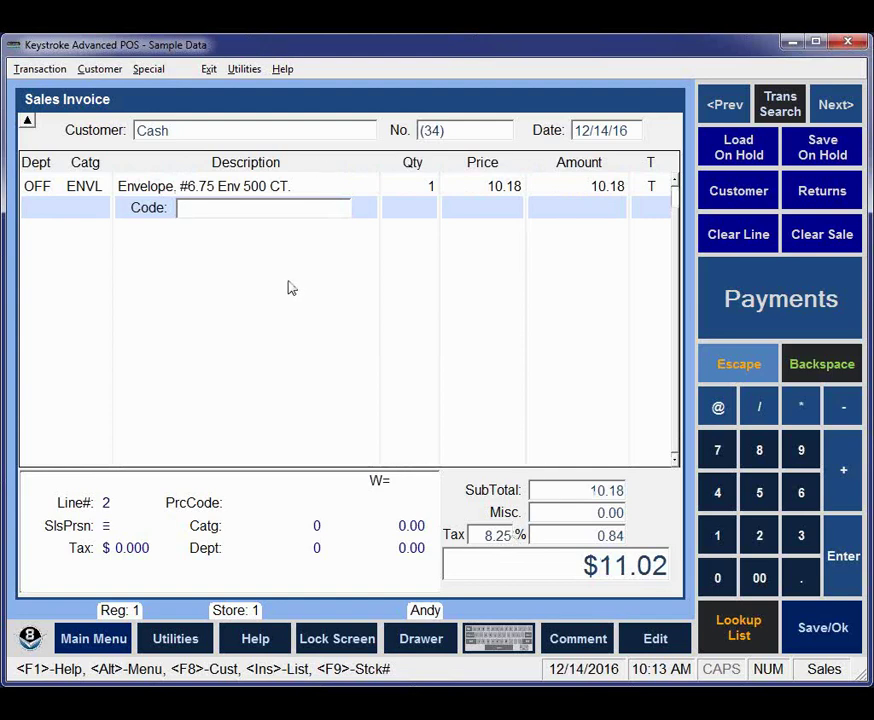
click(817, 238)
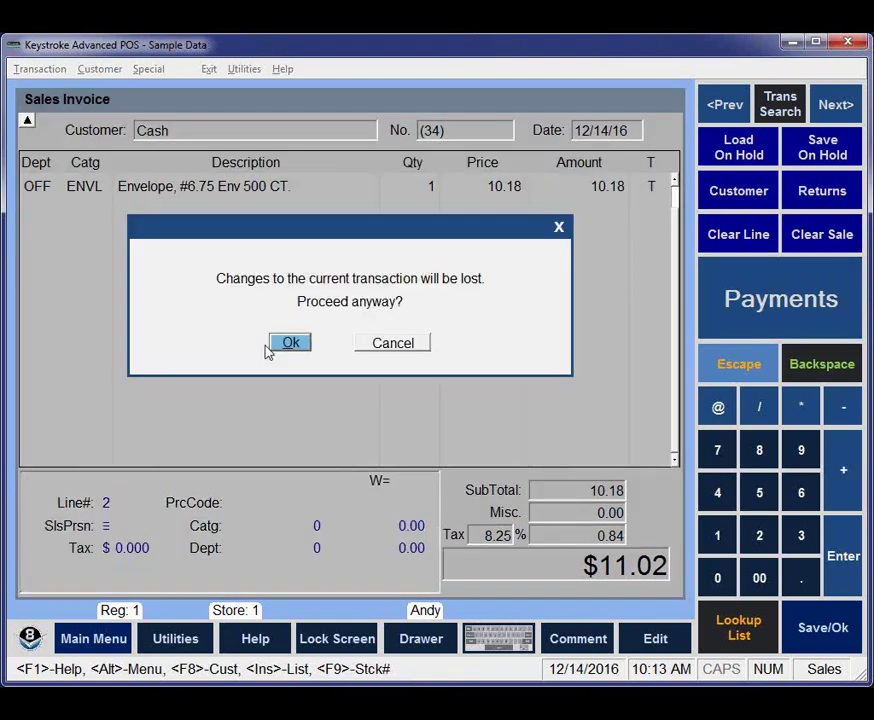
click(290, 344)
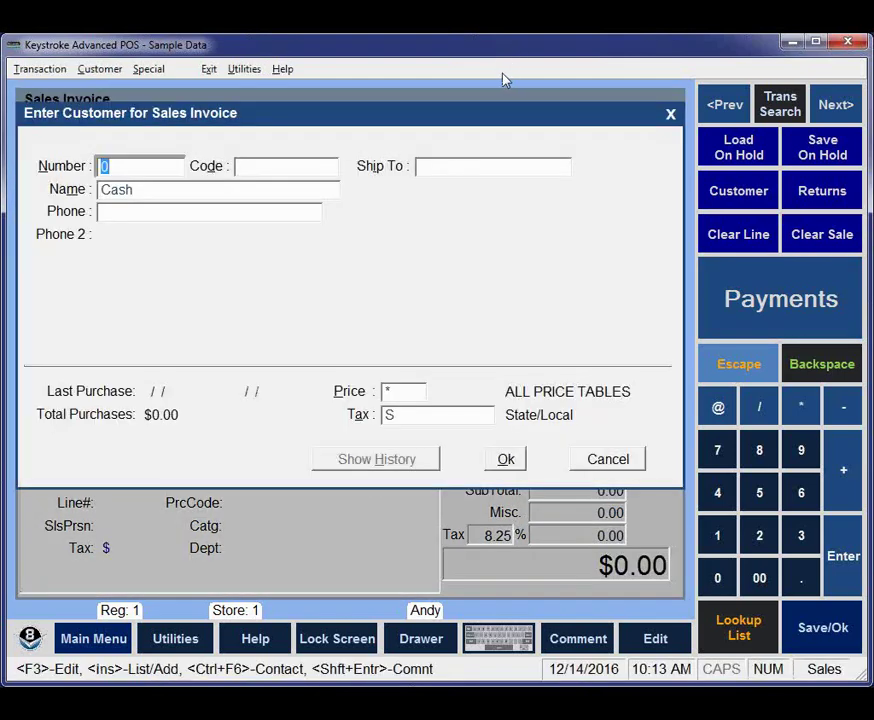